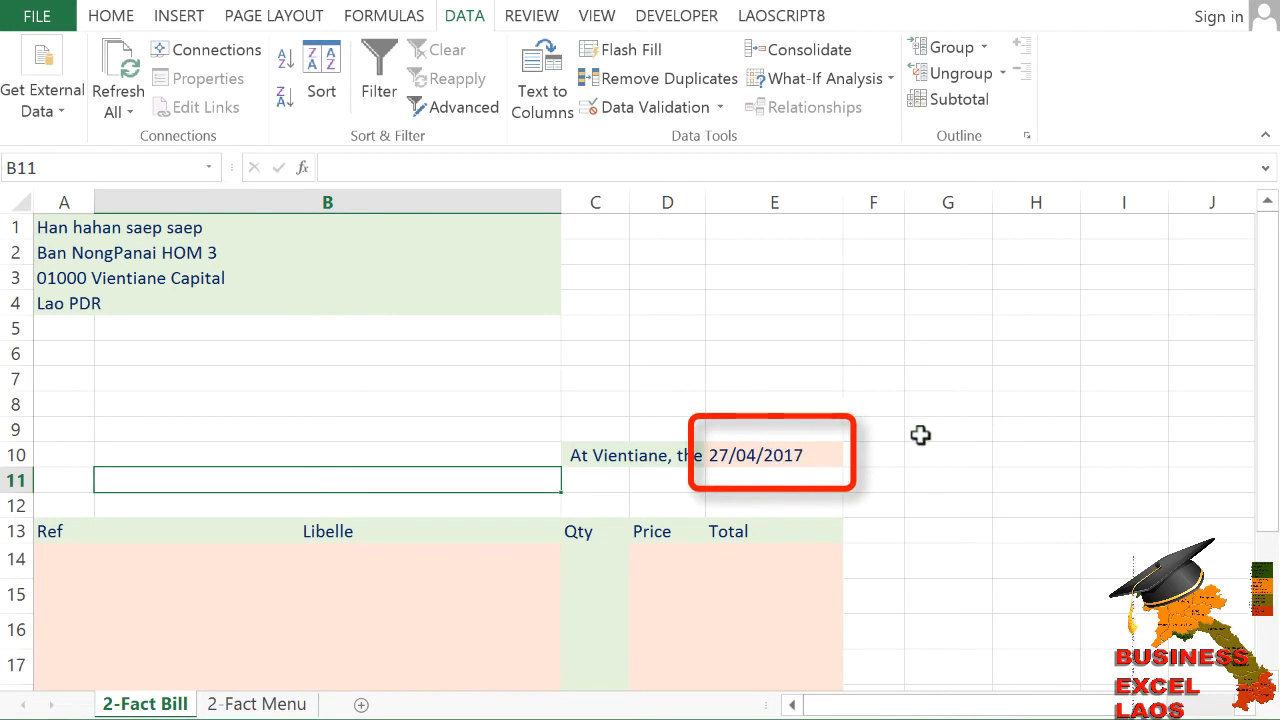
Examine the bill's date formula in E10, the item columns and the Total row on the 2-Fact Bill sheet.
click(777, 453)
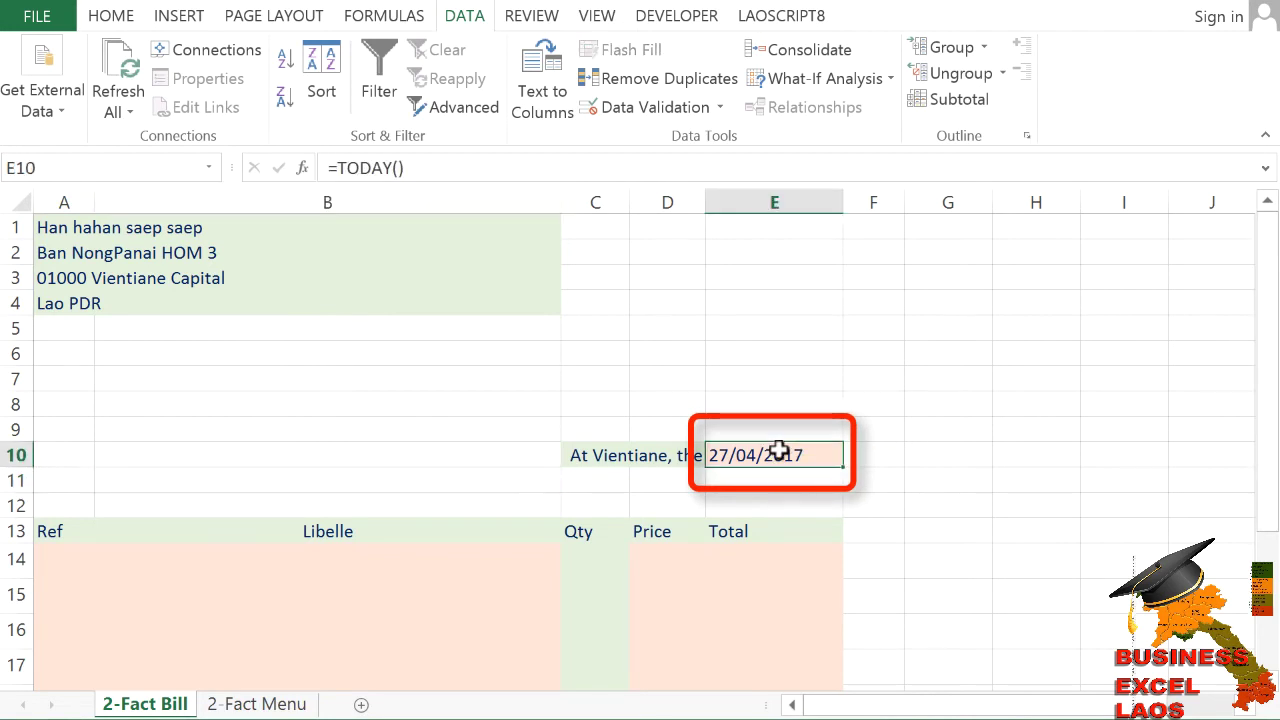
drag(1268, 300, 1267, 403)
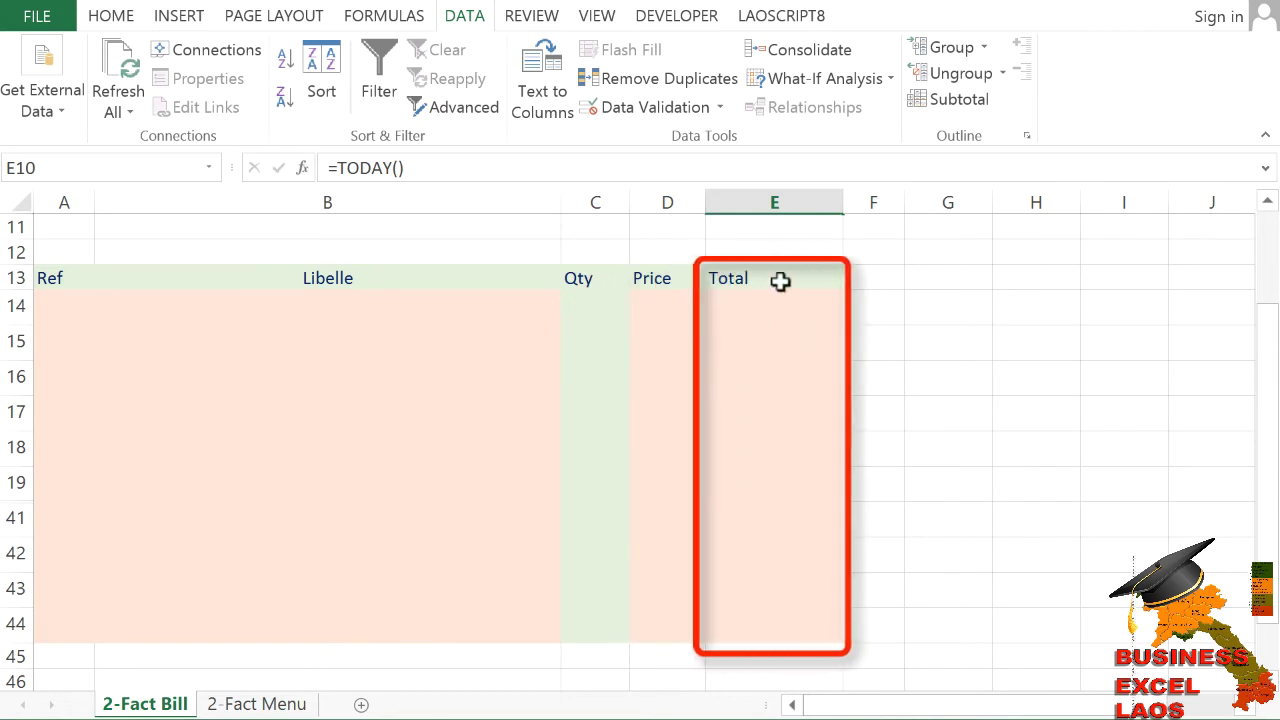
drag(1262, 348, 1270, 422)
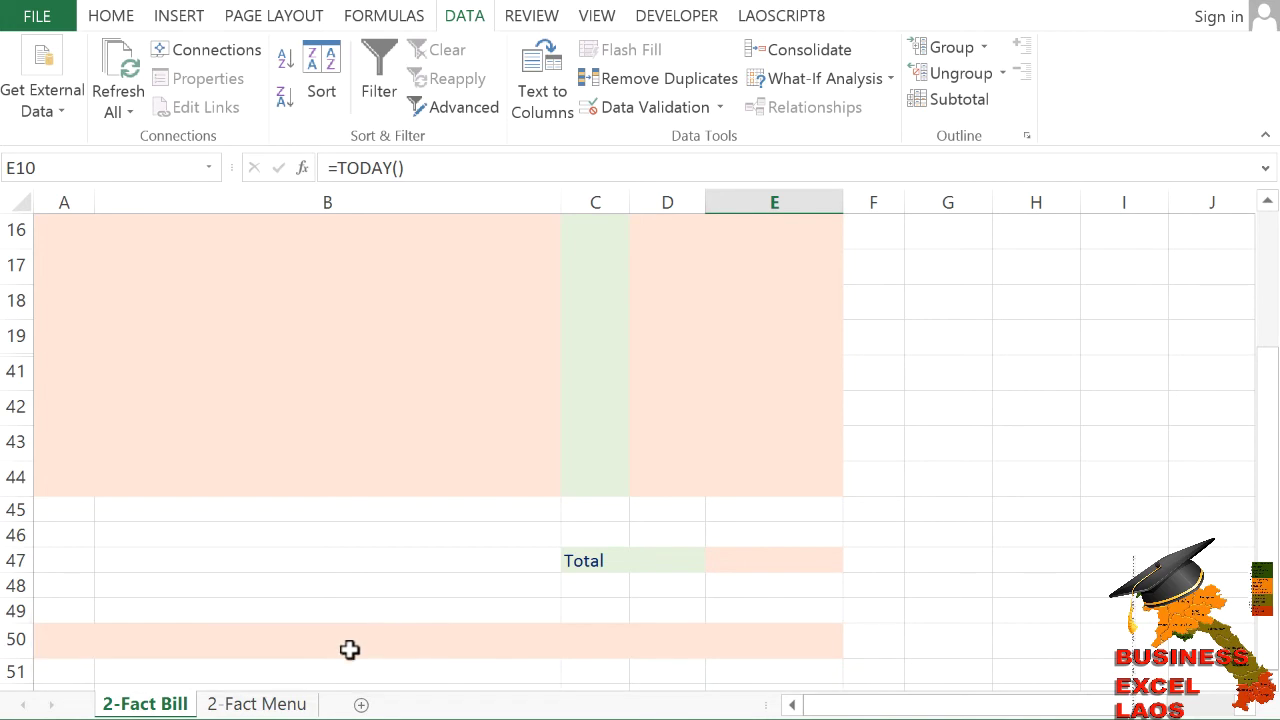
Review the item list on the 2-Fact Menu sheet and select A2:D31 to check its range name.
click(257, 704)
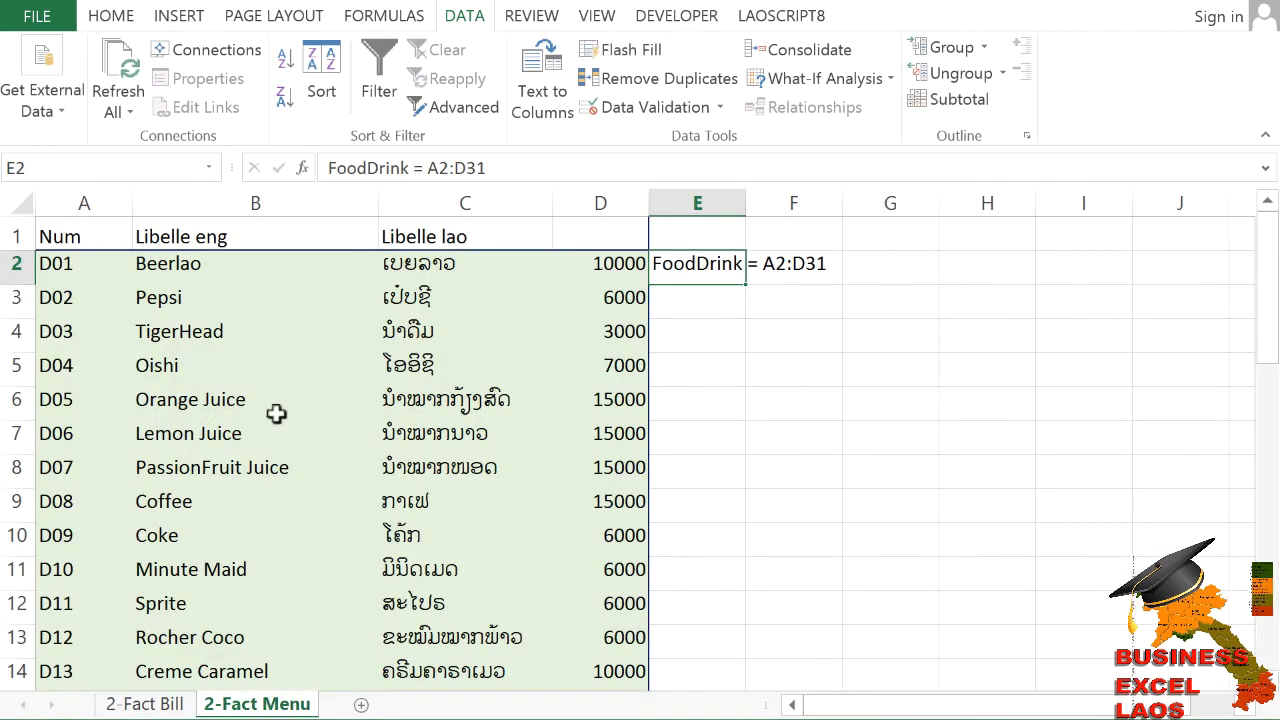
click(78, 272)
mouse_move(1268, 305)
mouse_down()
mouse_move(1266, 560)
mouse_move(1266, 225)
mouse_up()
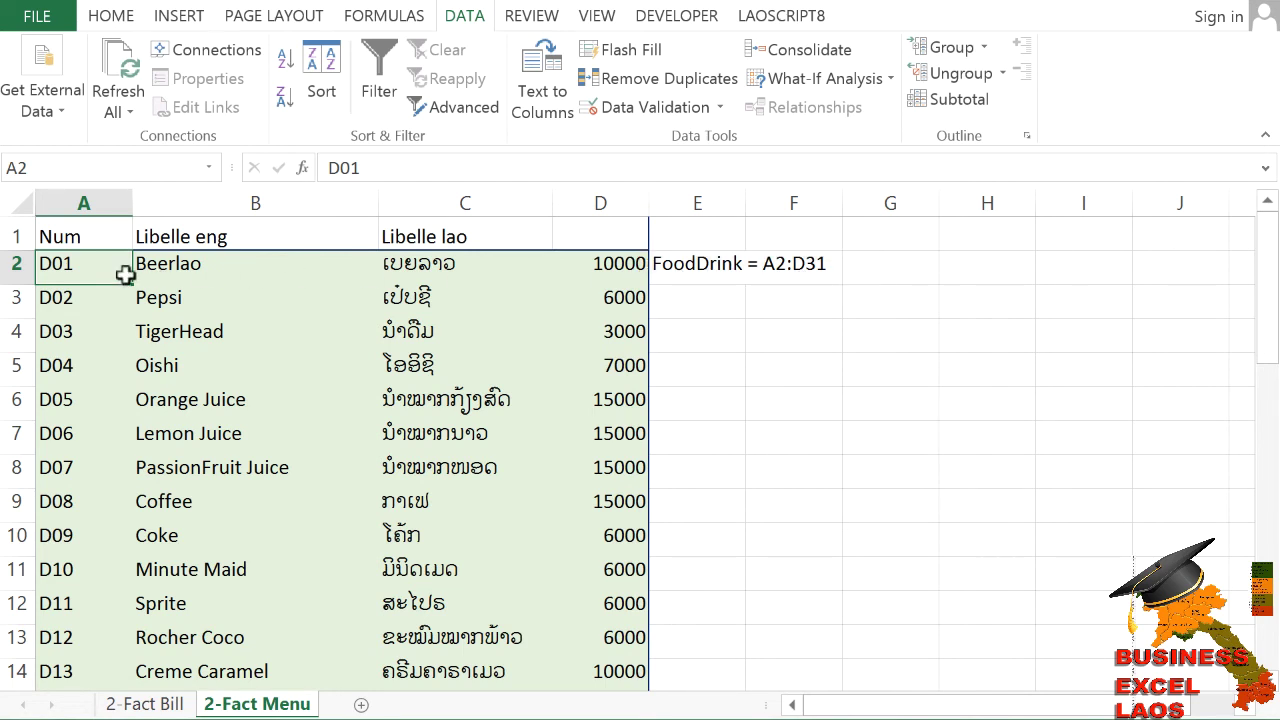
mouse_move(89, 270)
mouse_down()
mouse_move(250, 433)
mouse_move(550, 622)
mouse_move(648, 630)
mouse_move(563, 697)
mouse_move(572, 646)
mouse_up()
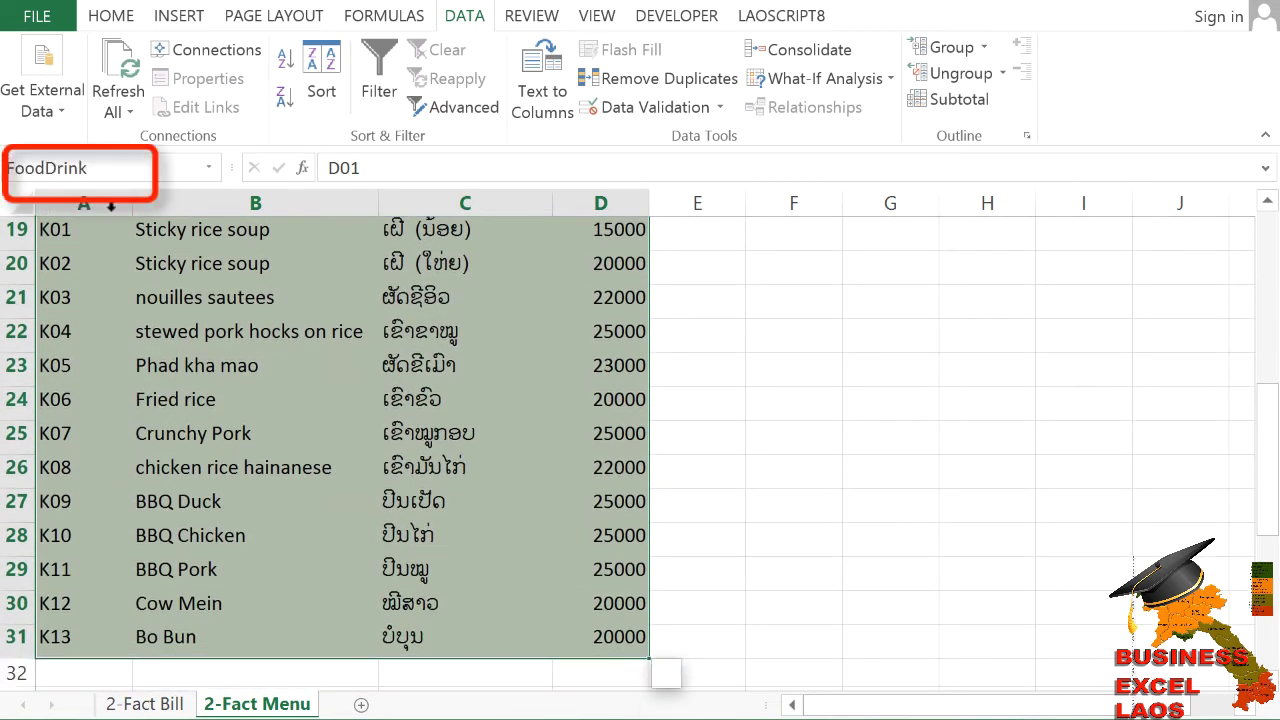
Set up List data validation for the Ref cells A14:A44 on the 2-Fact Bill sheet.
click(160, 702)
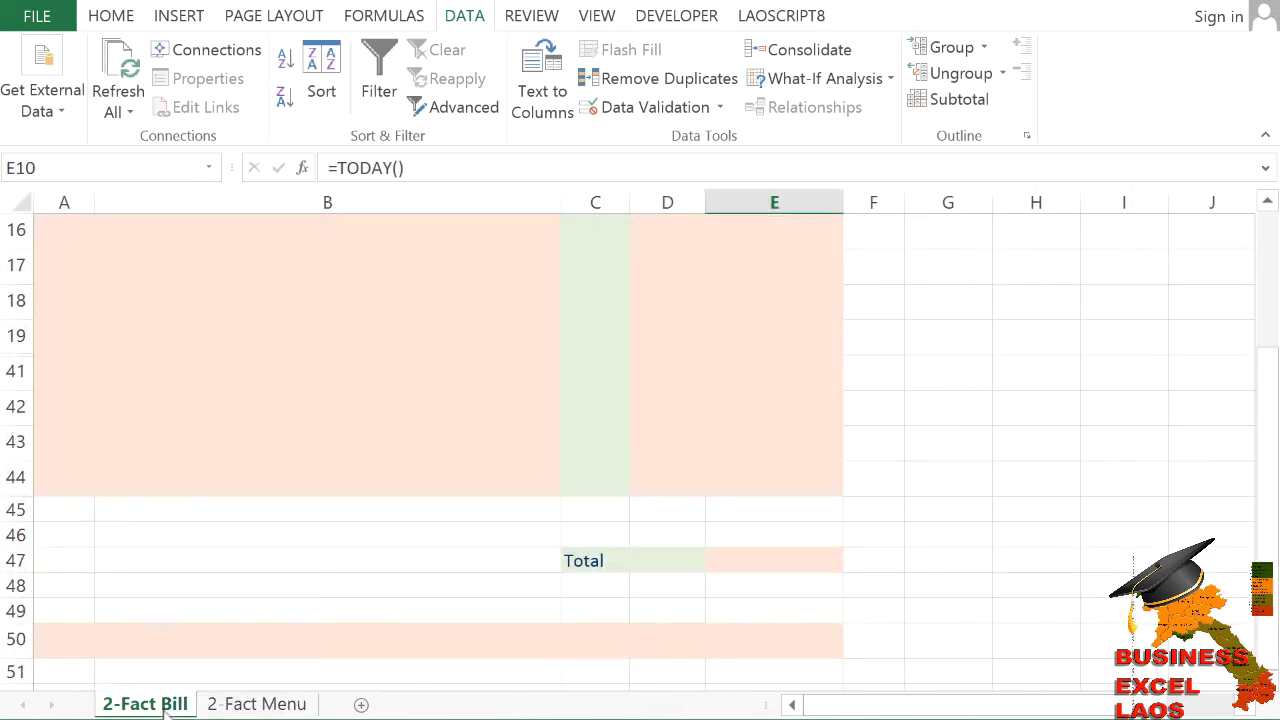
scroll(283, 588, up, 10)
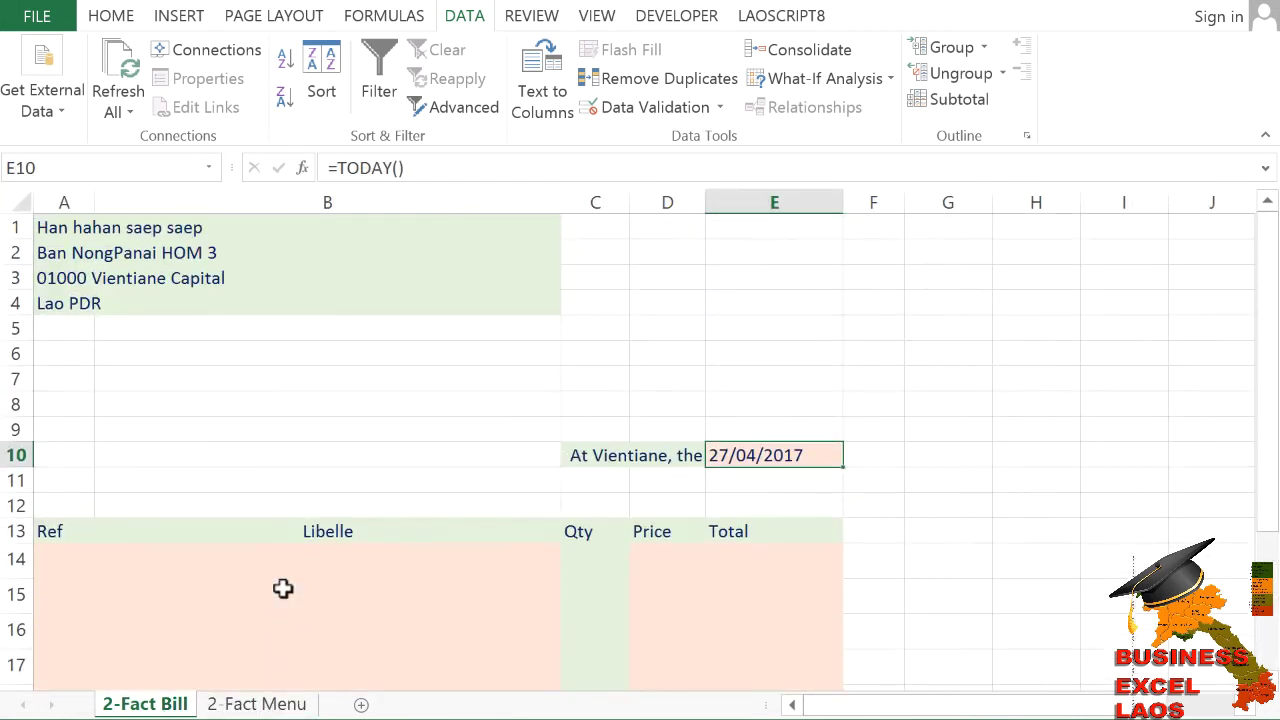
click(47, 558)
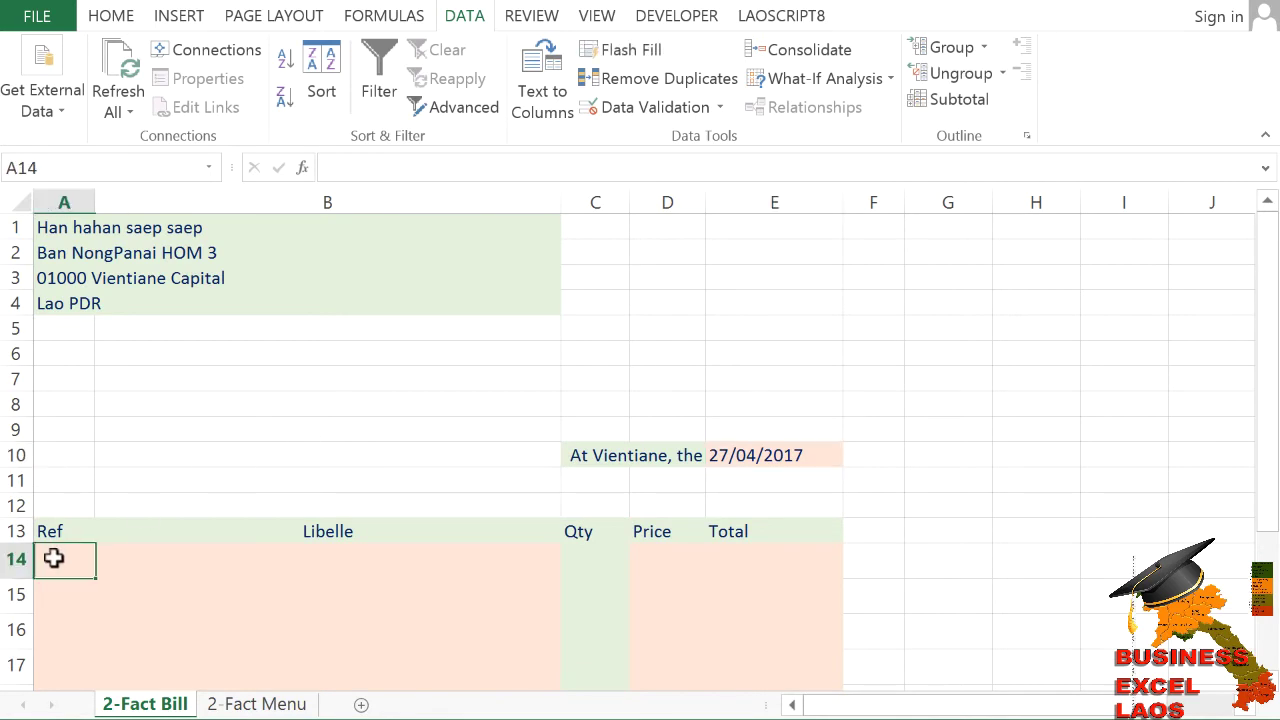
mouse_move(48, 580)
mouse_down()
mouse_move(46, 688)
mouse_move(45, 567)
mouse_up()
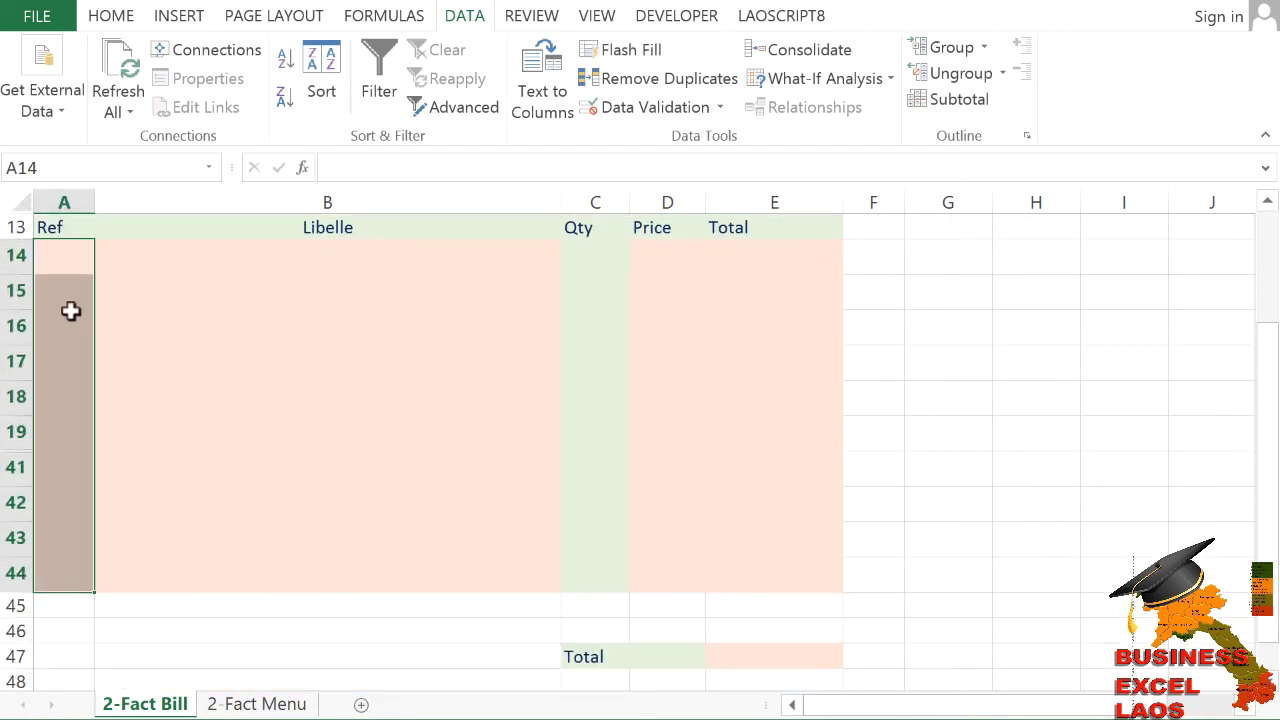
click(655, 110)
click(583, 347)
click(457, 433)
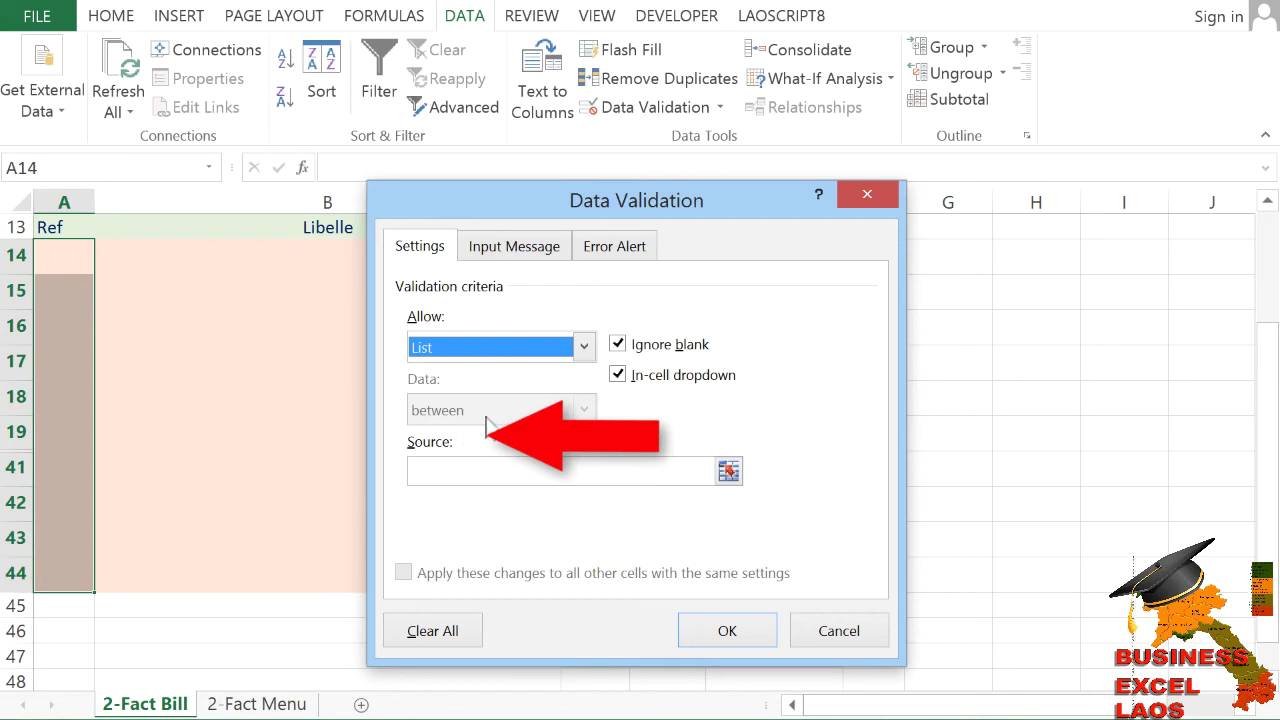
Use the item codes ='2-Fact Menu'!$A$2:$A$31 as the validation list's source and apply the rule.
click(708, 469)
click(724, 470)
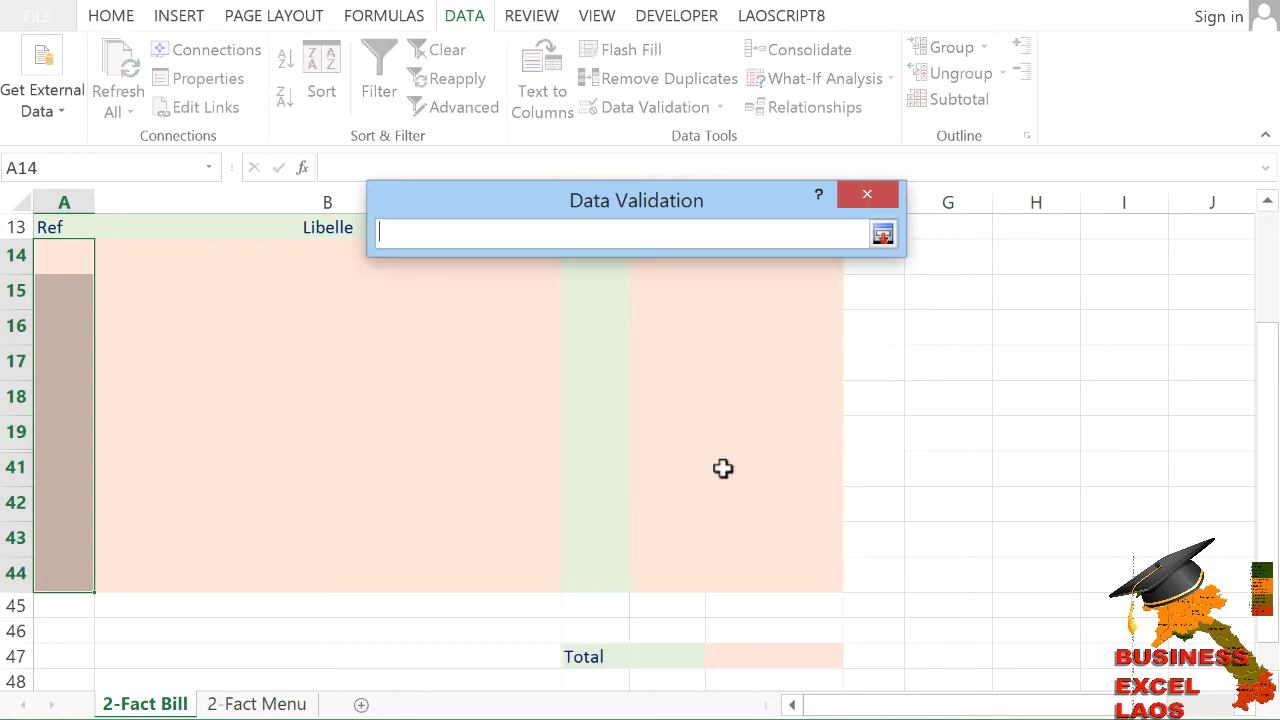
click(256, 705)
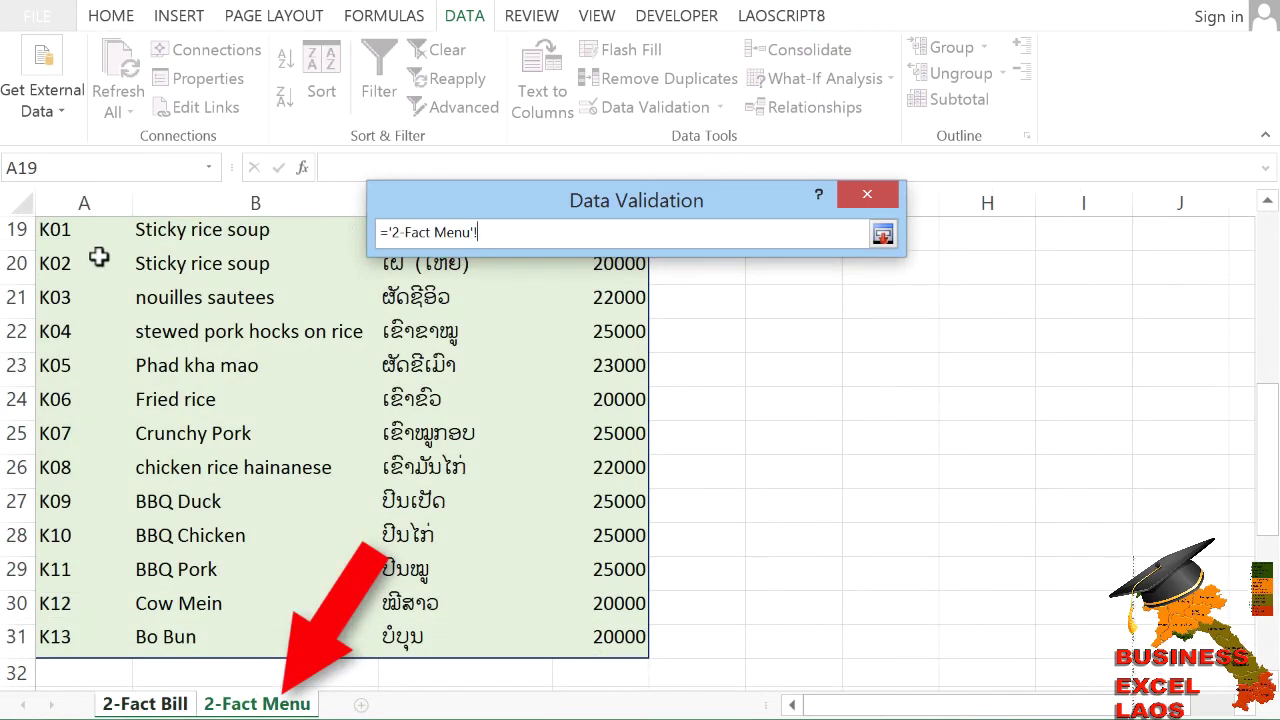
drag(72, 640, 65, 280)
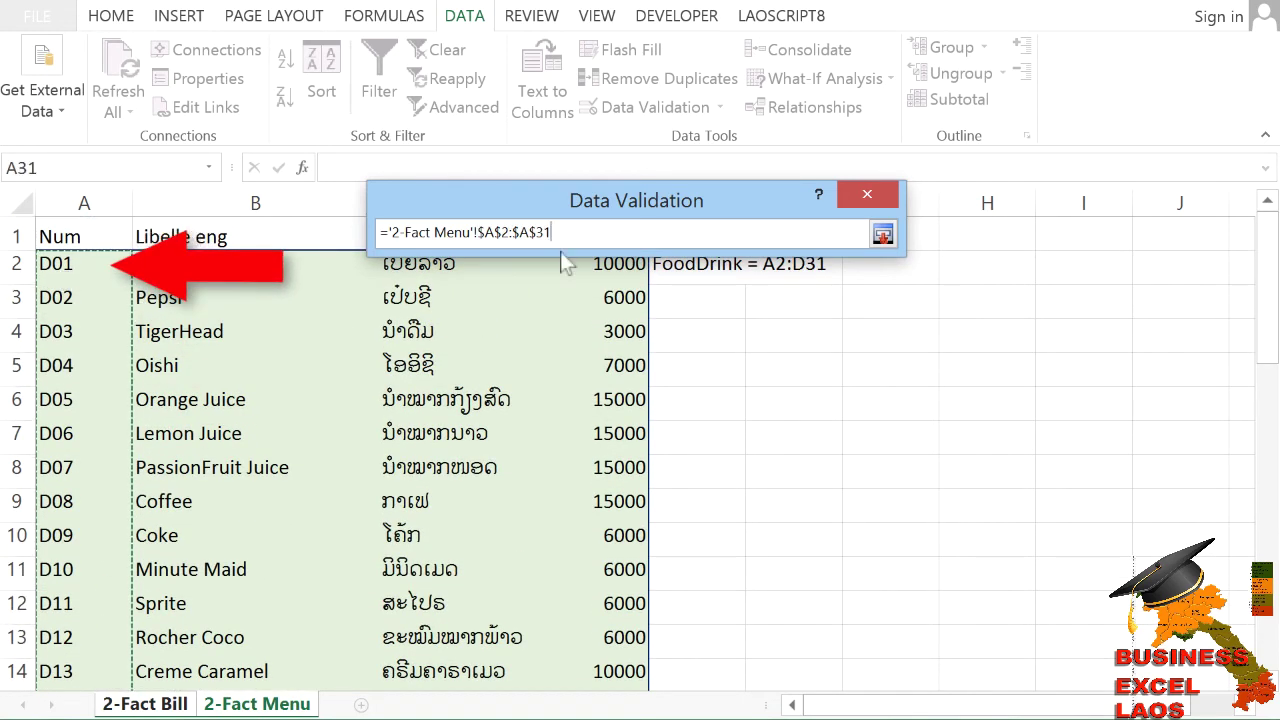
click(882, 234)
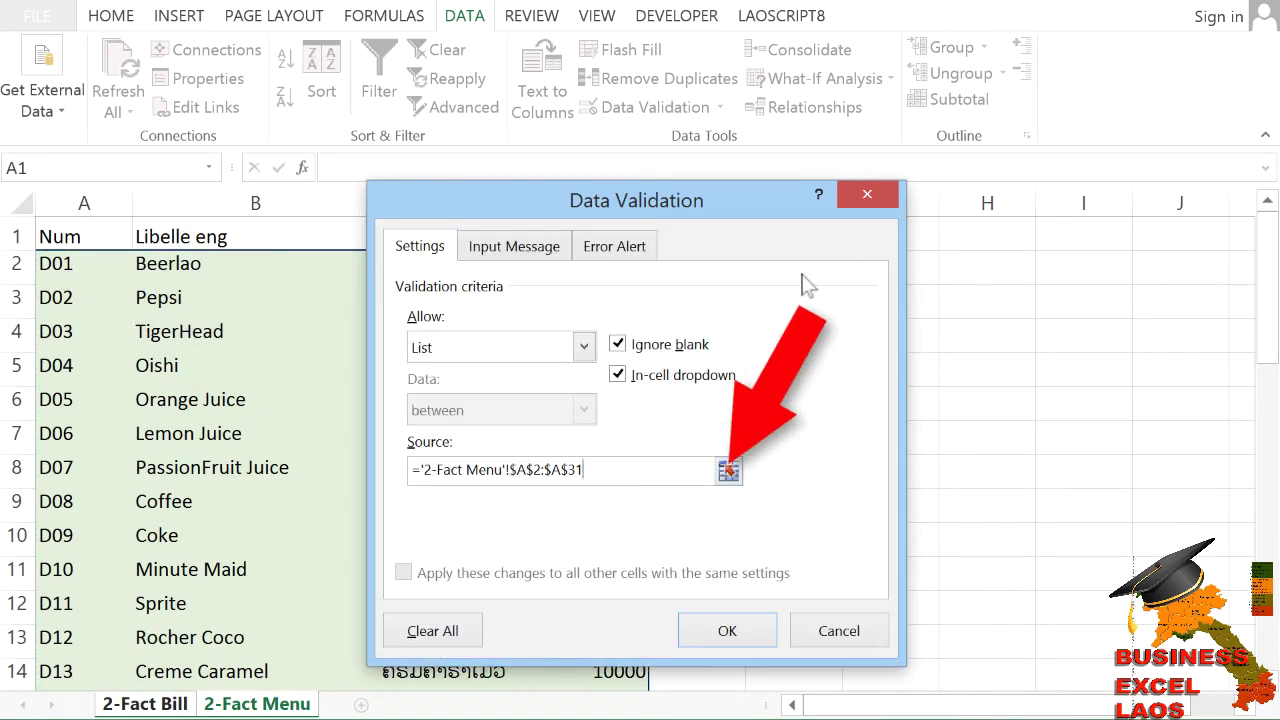
click(725, 632)
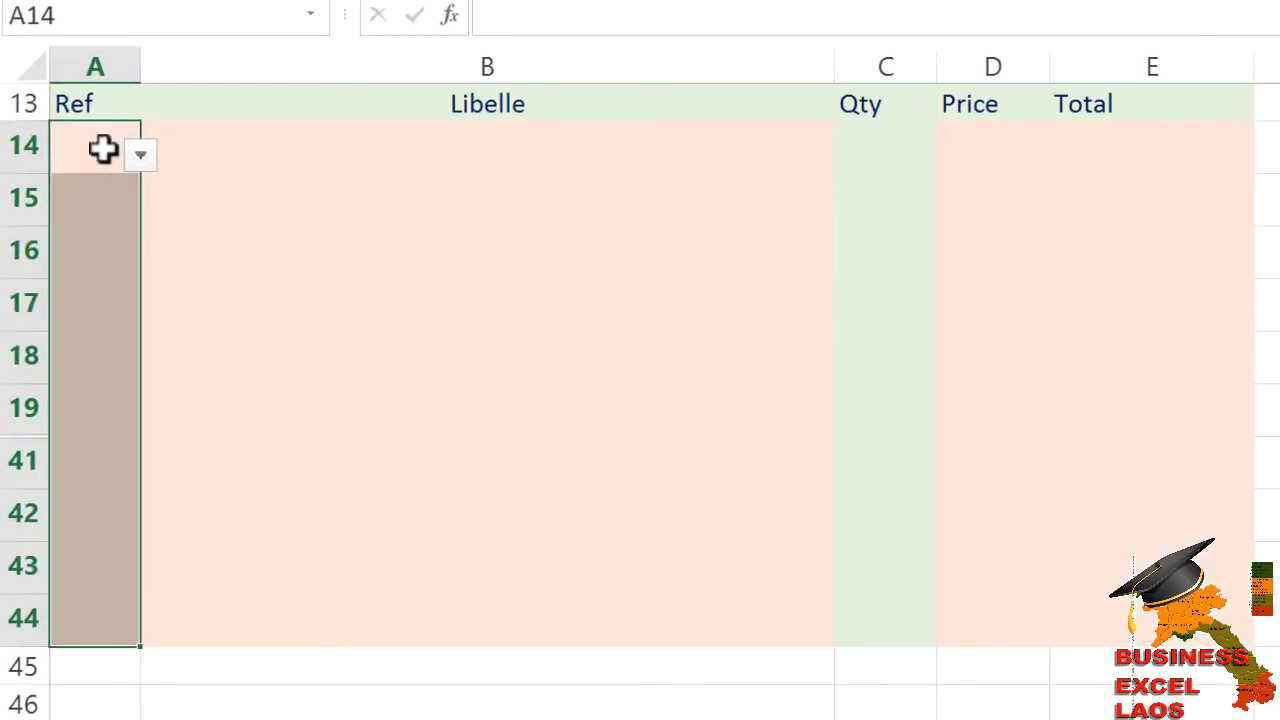
Try the drop-down in A14 with reference D02, and replace it with D05.
click(104, 149)
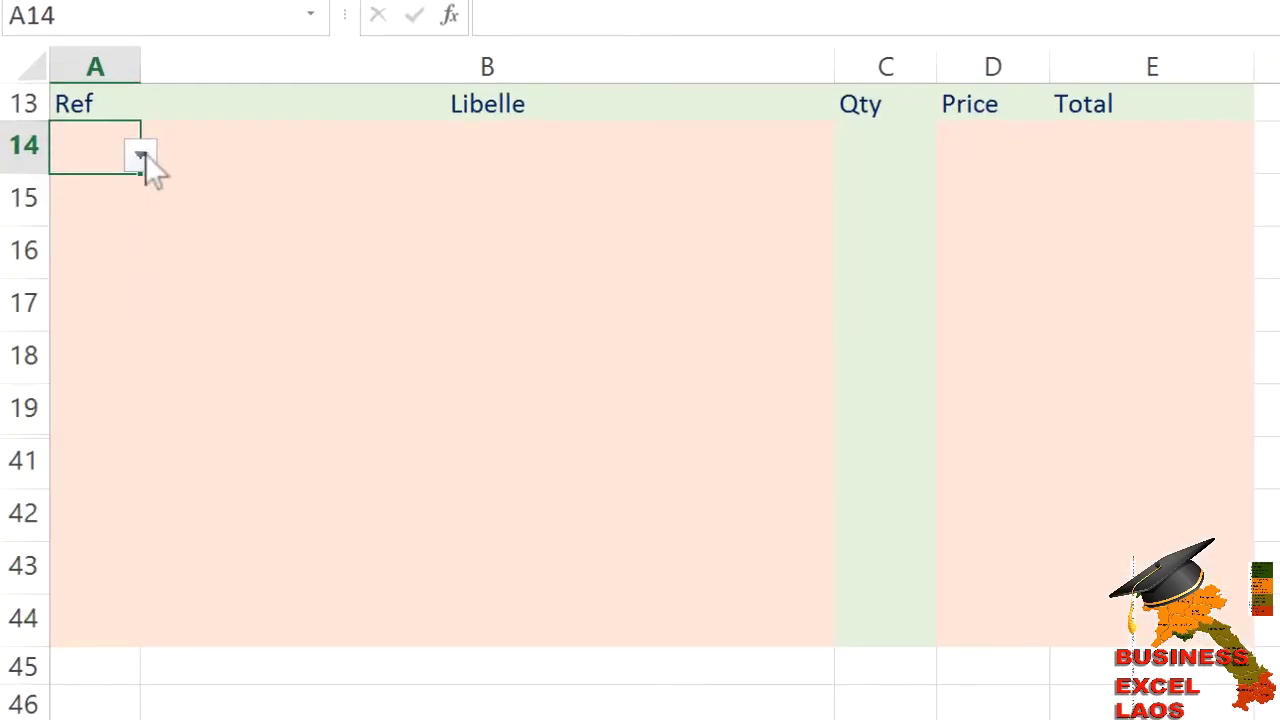
click(140, 155)
click(104, 218)
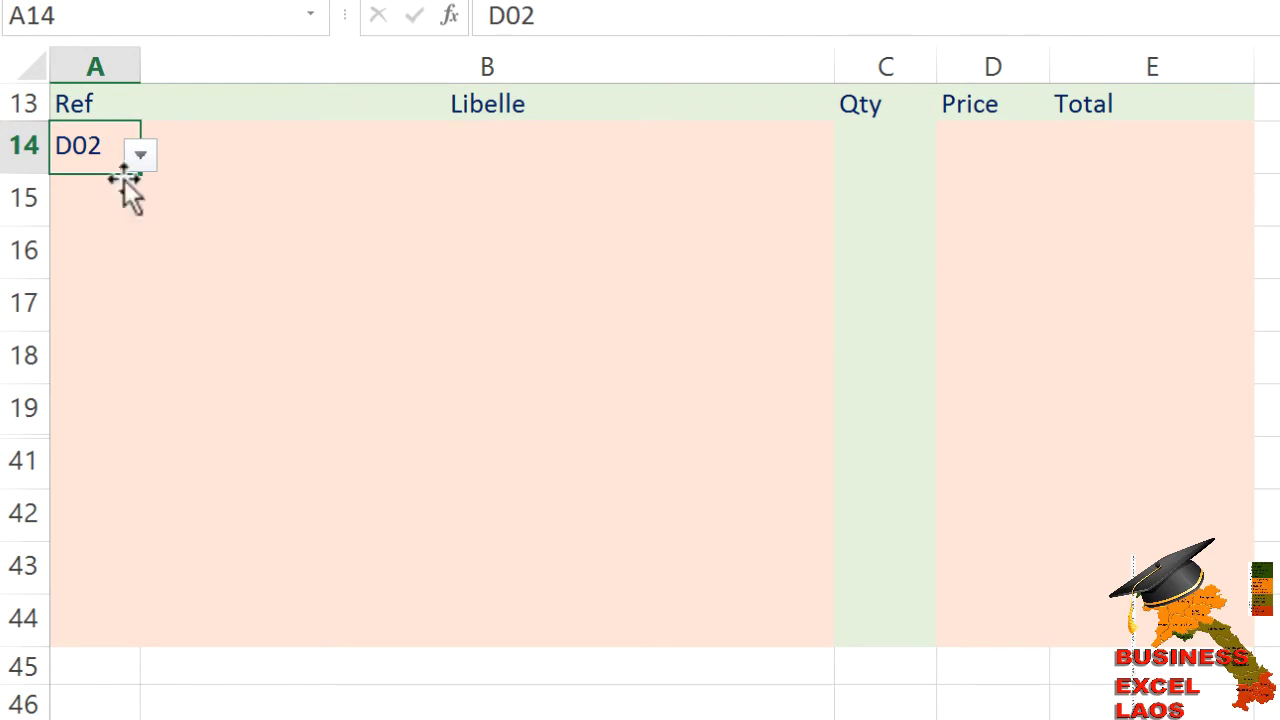
click(140, 155)
click(109, 277)
Begin the Libelle formula in B14 with an IF that returns blank when A14 is empty: =if(A14="","",.
click(221, 156)
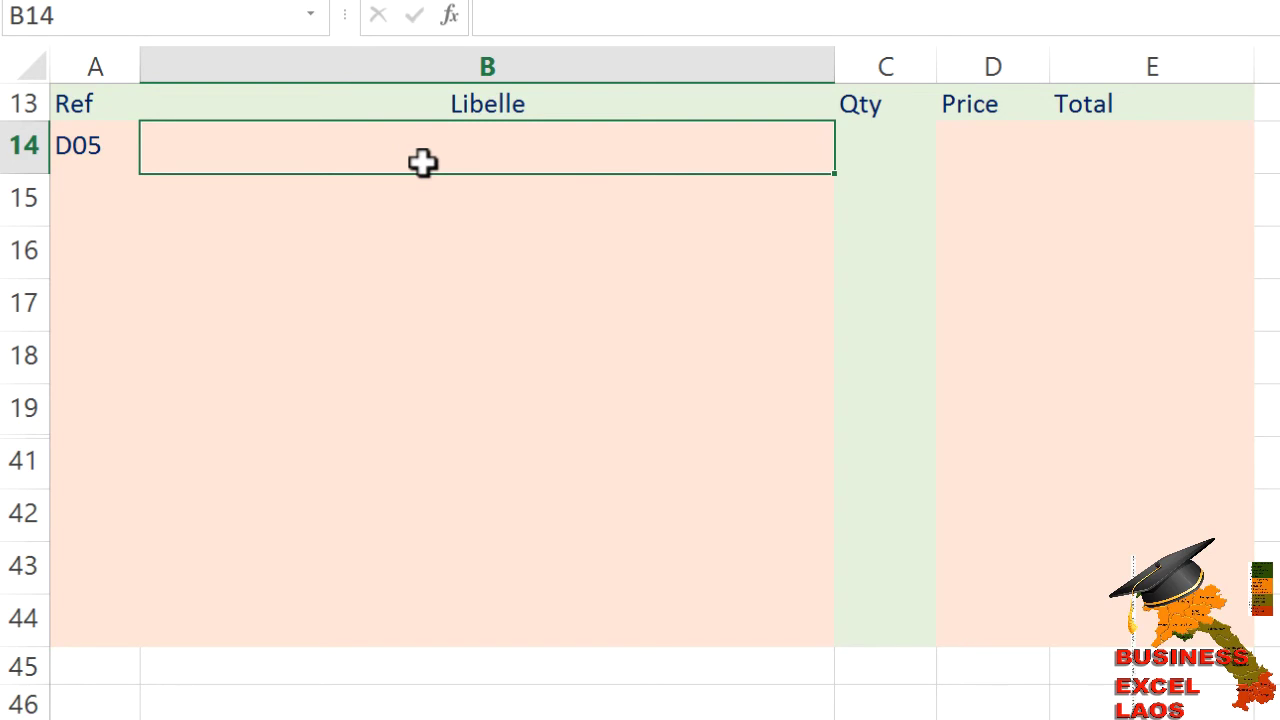
text(=if)
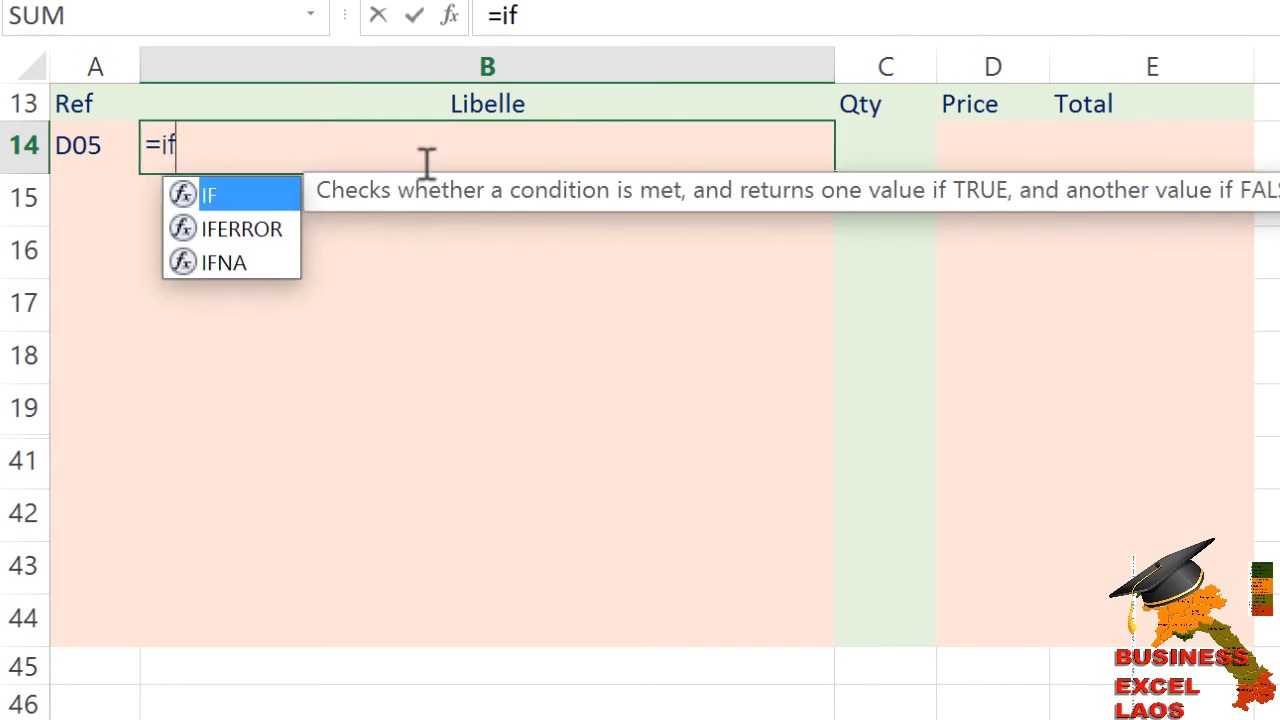
text(()
key(Left)
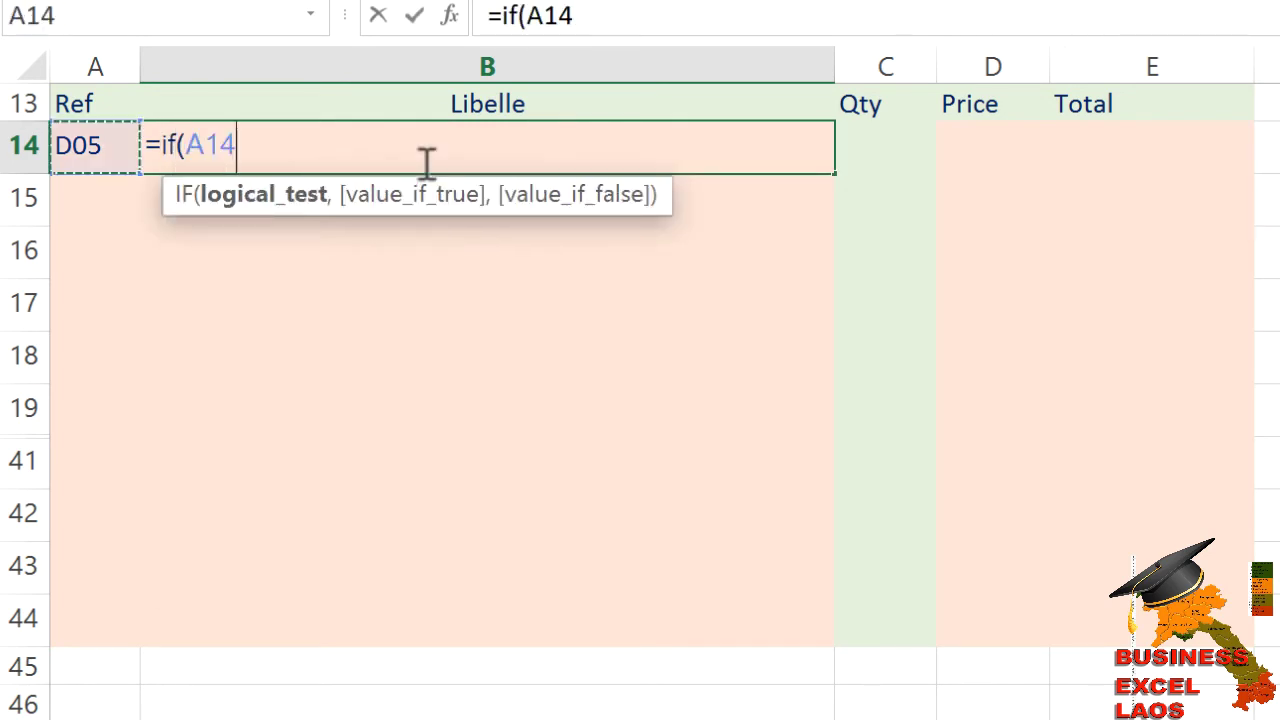
text("")
key(Left)
key(Left)
text(=)
key(End)
text(,)
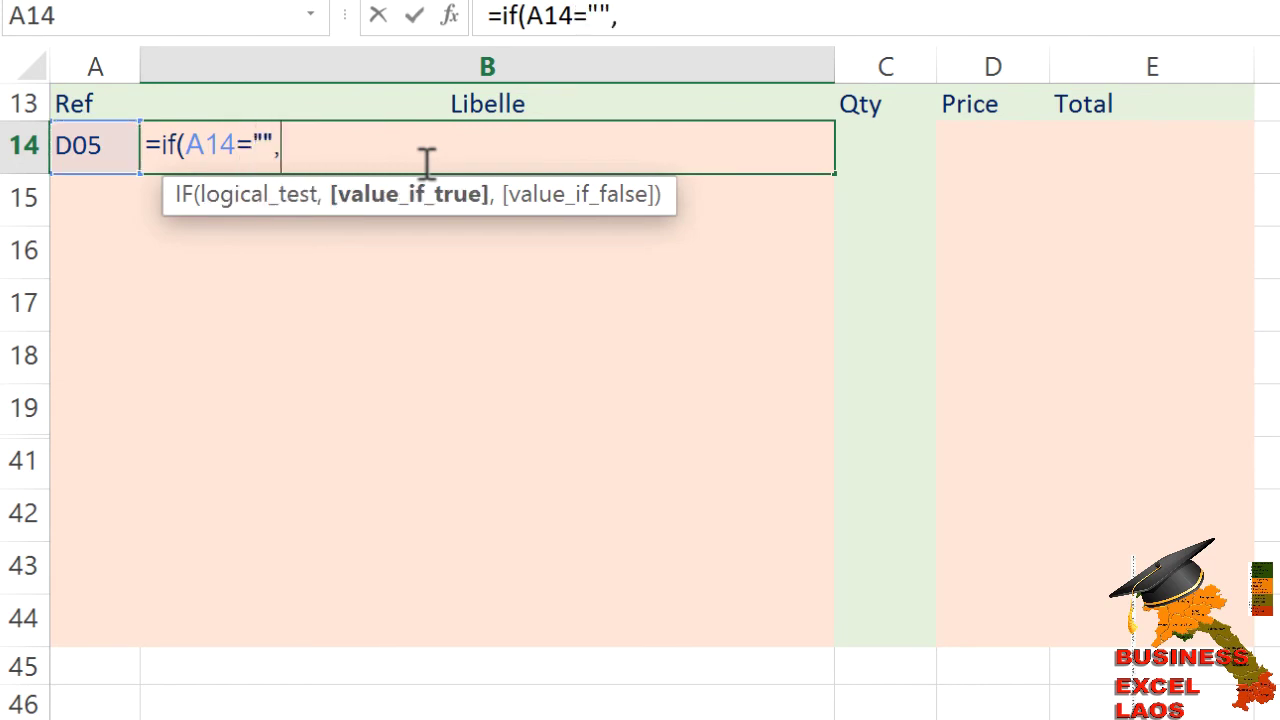
text("",)
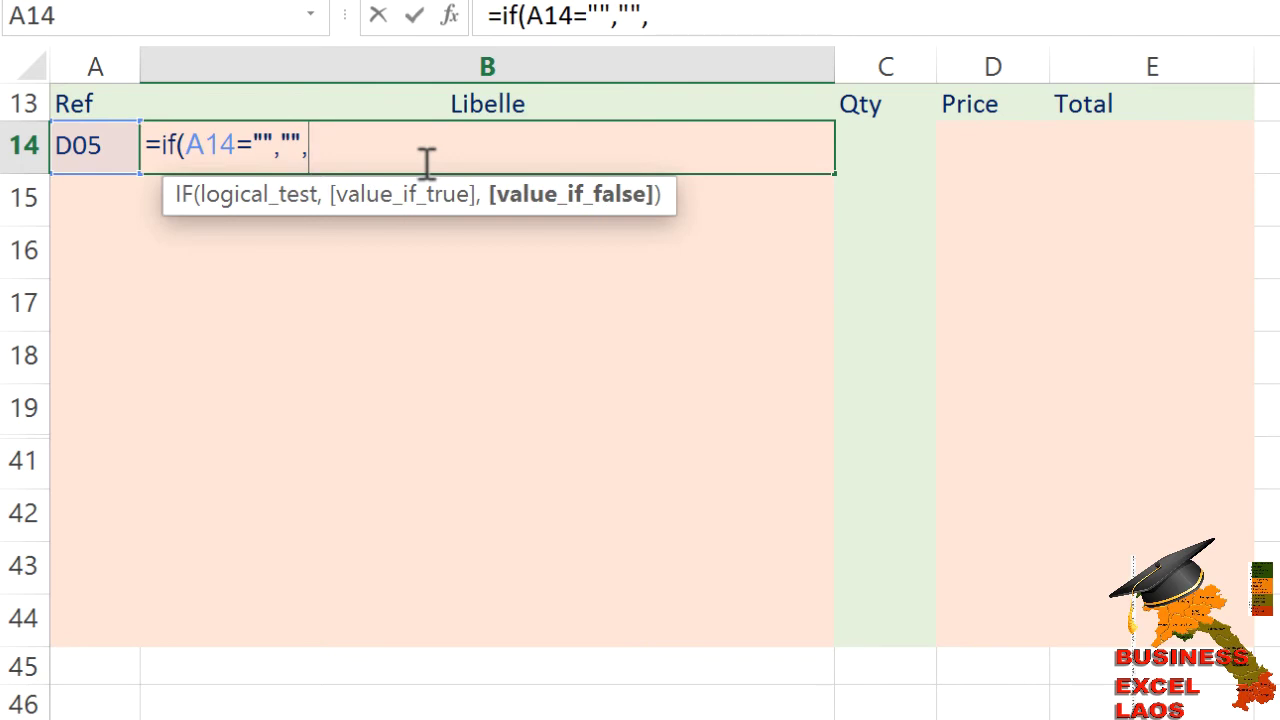
Add VLOOKUP(A14,FoodDrink,2)&"/" as the first part of the IF's false value in B14.
text(vl)
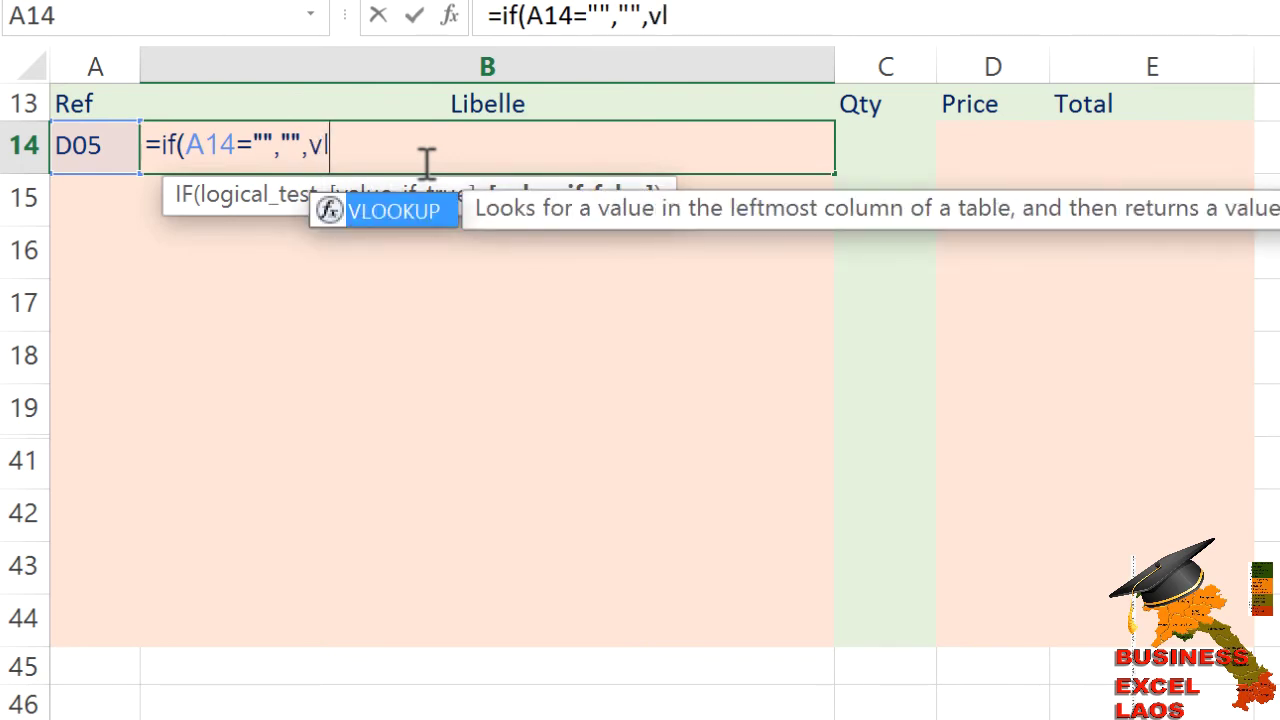
key(Tab)
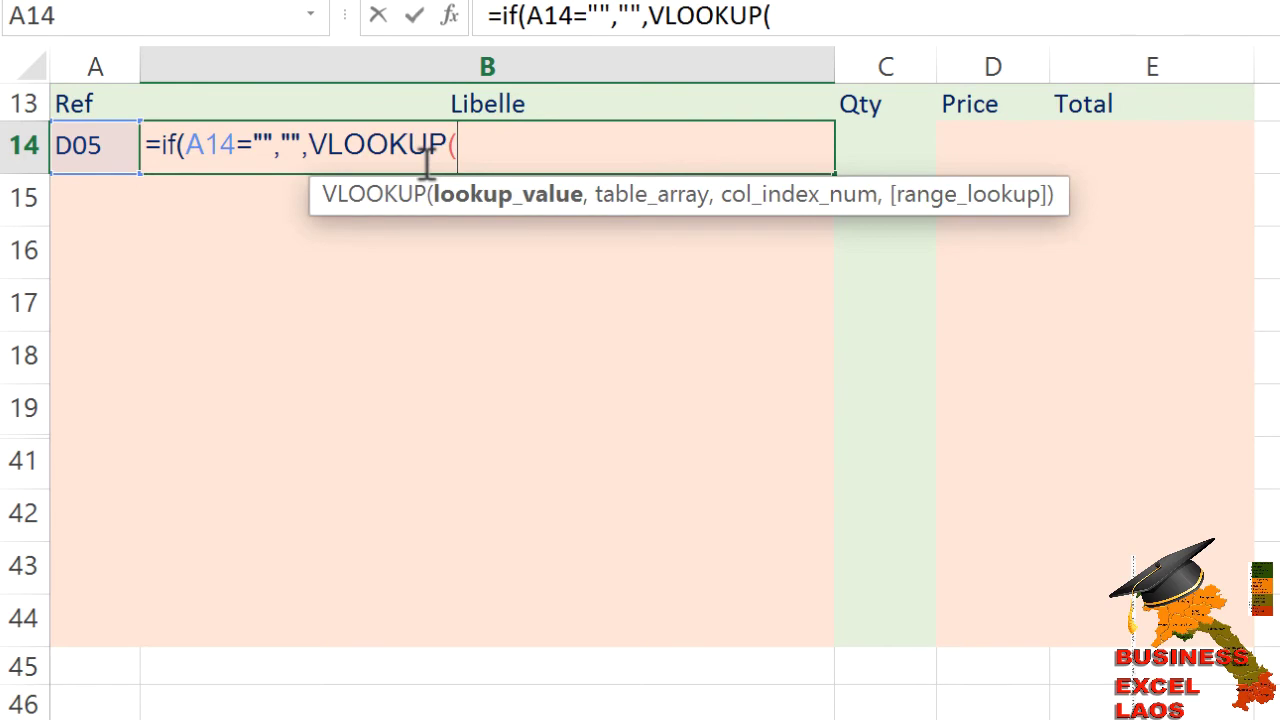
click(77, 147)
text(,food)
key(Tab)
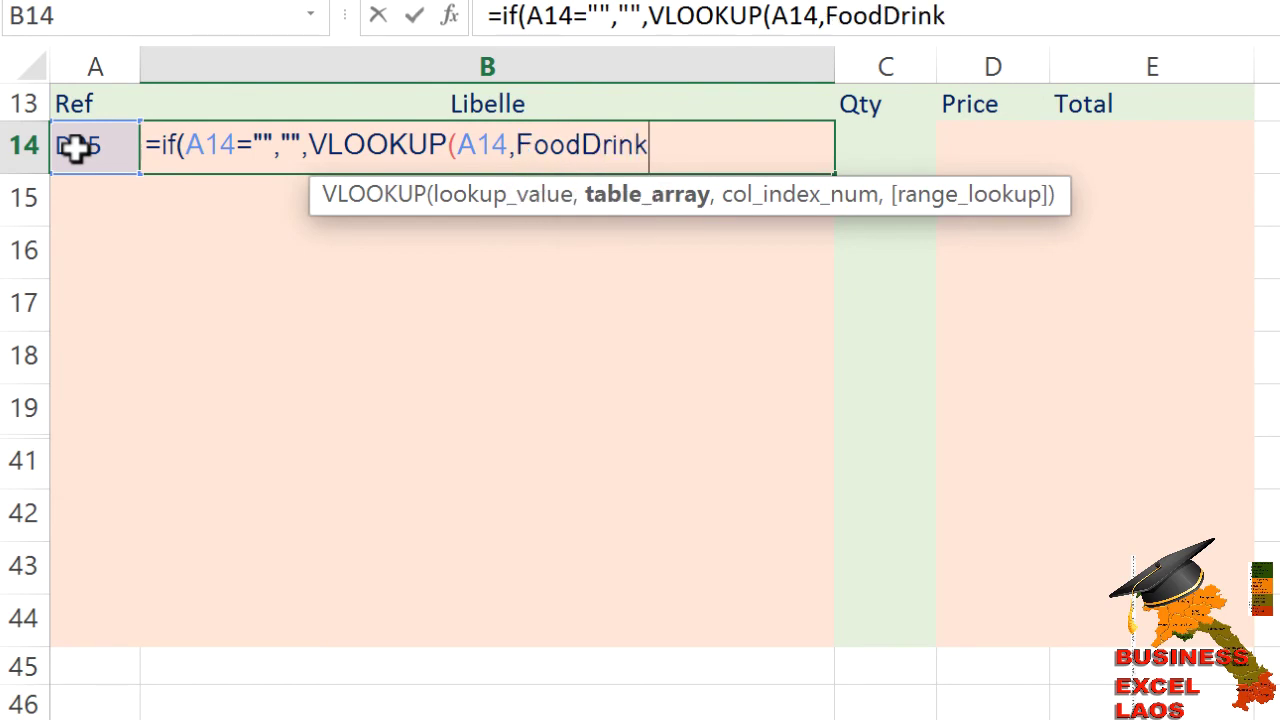
text(,2)
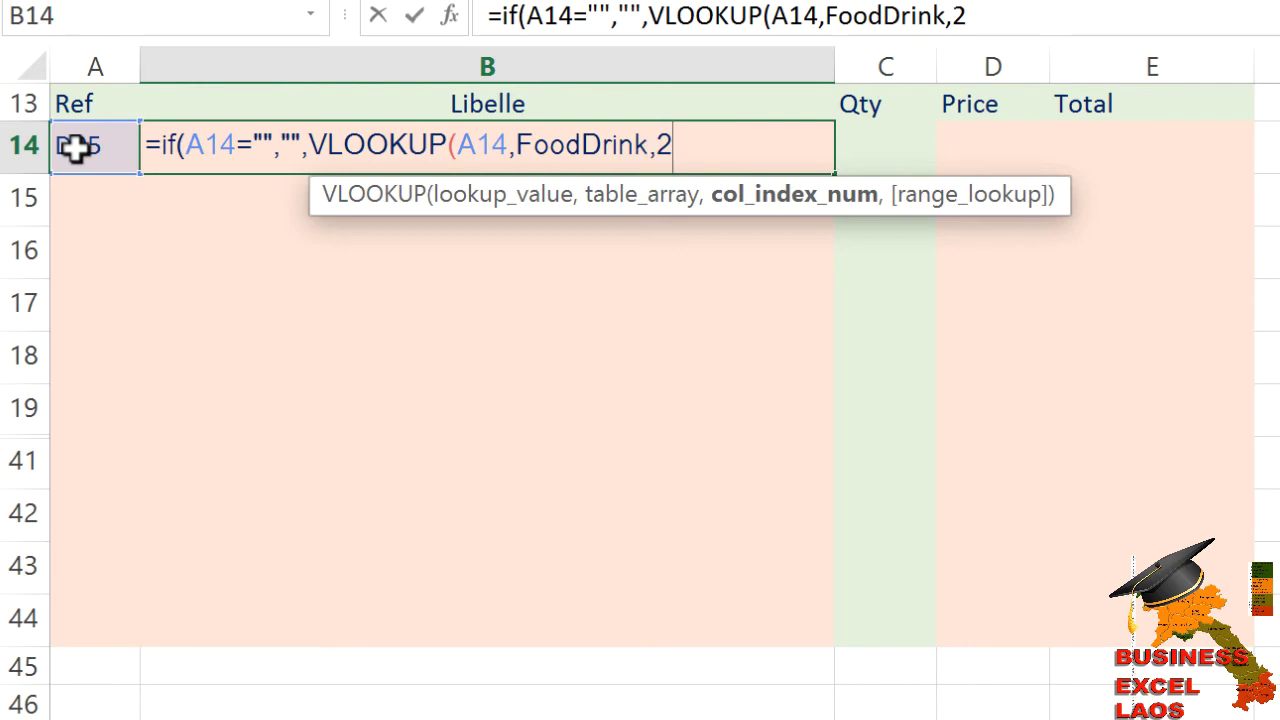
text()&"/")
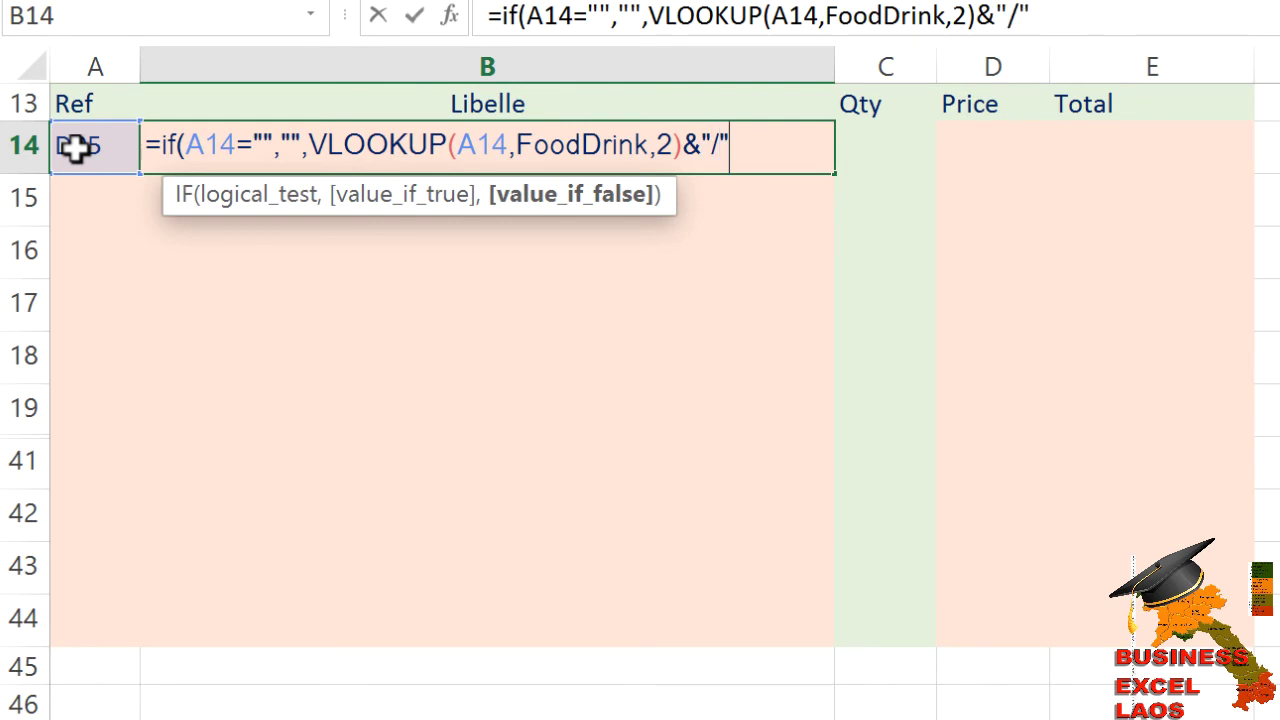
Append &VLOOKUP(A14,FoodDrink,3) to the B14 formula and enter it.
text(&vlo)
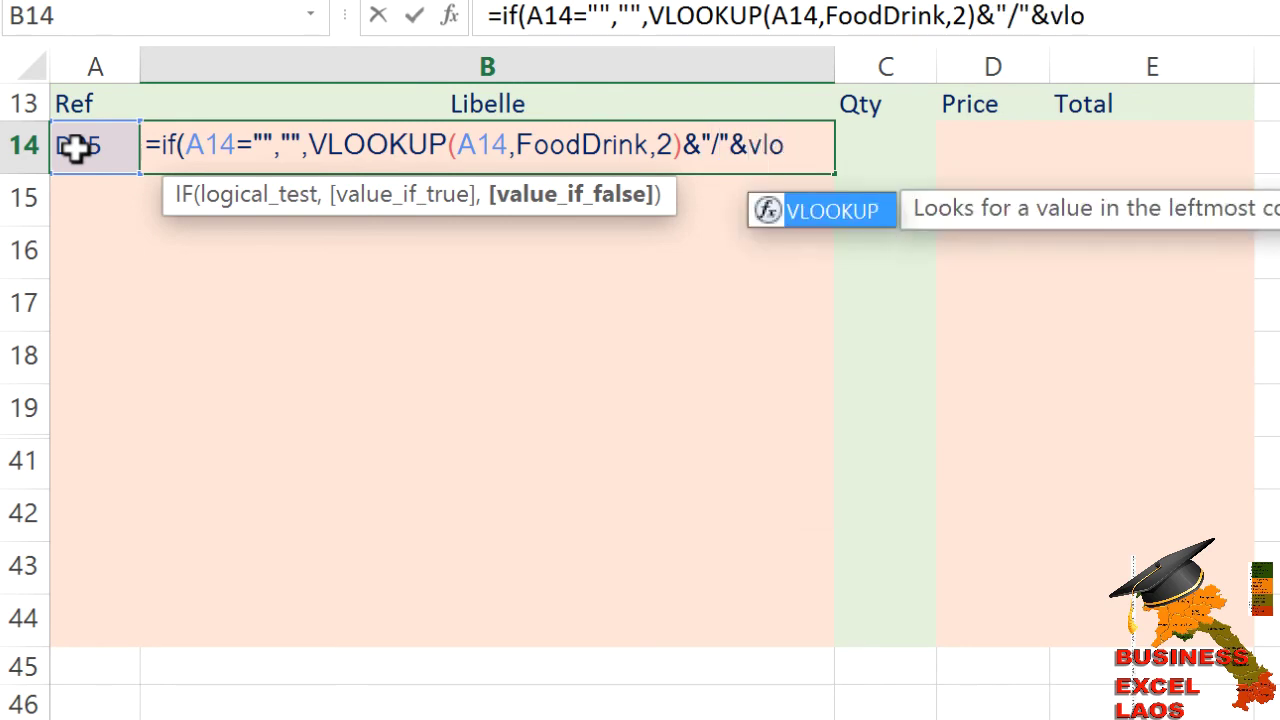
key(Tab)
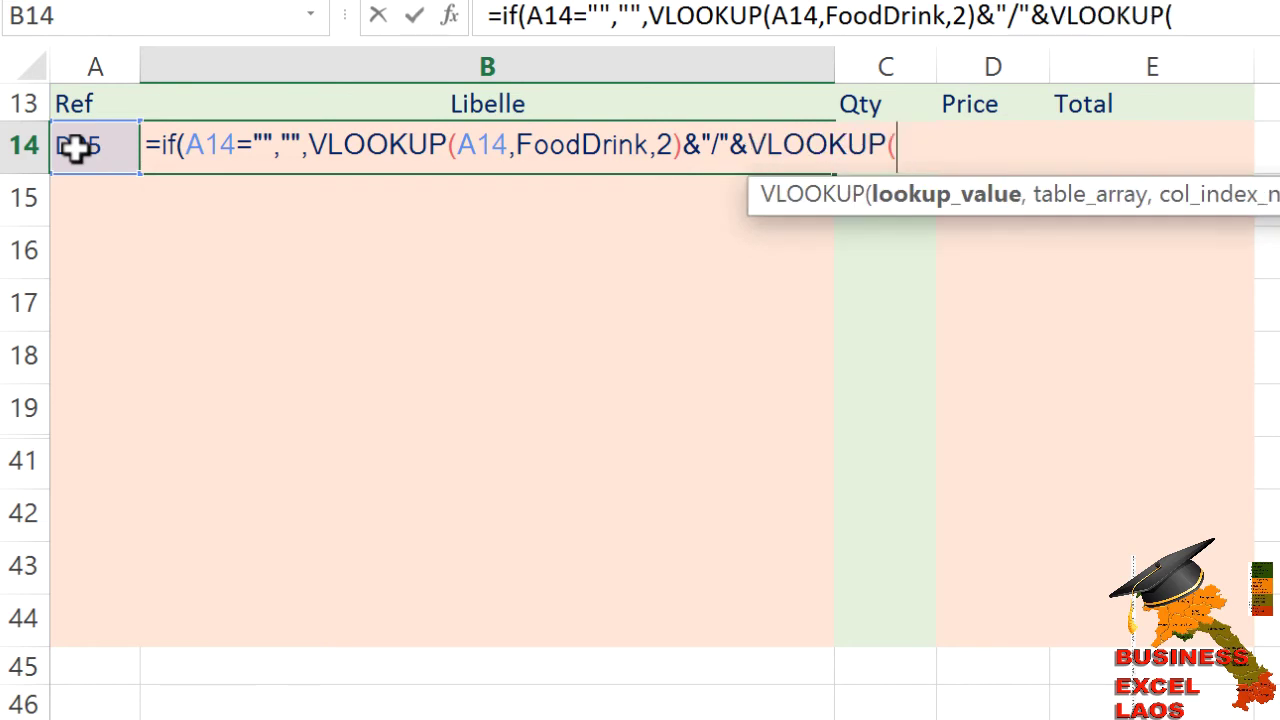
click(77, 148)
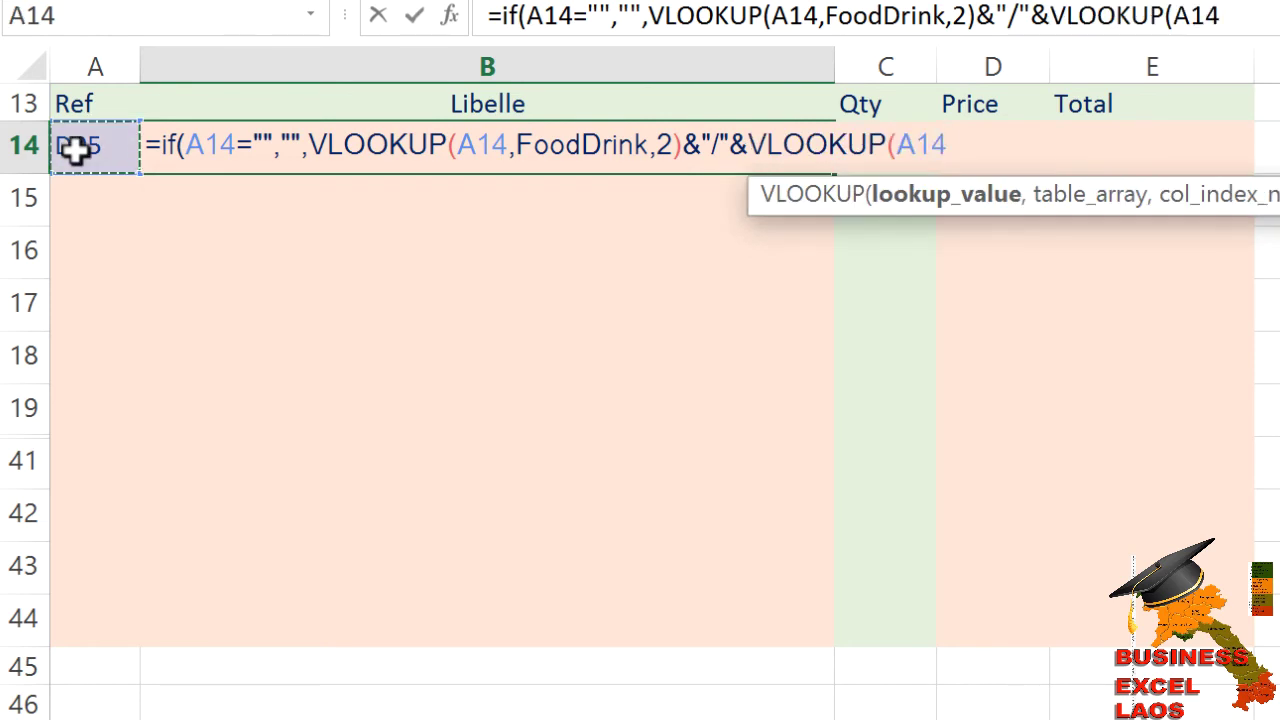
text(,food)
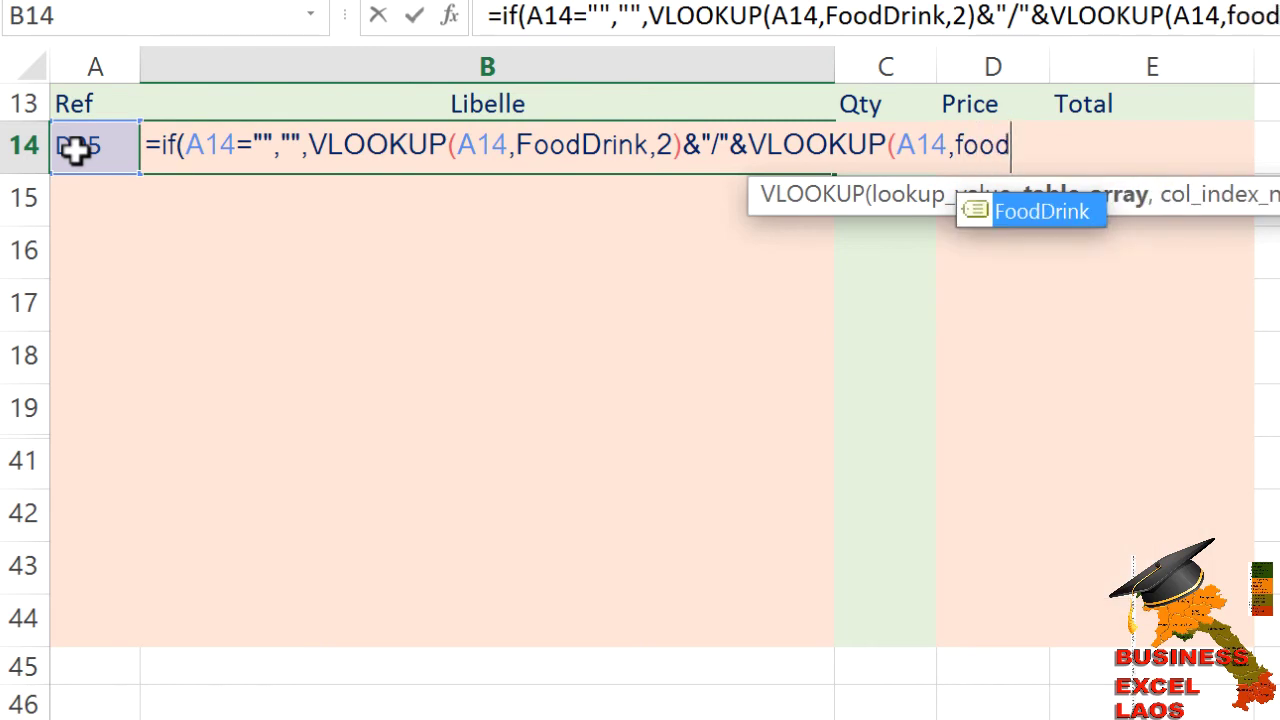
key(Tab)
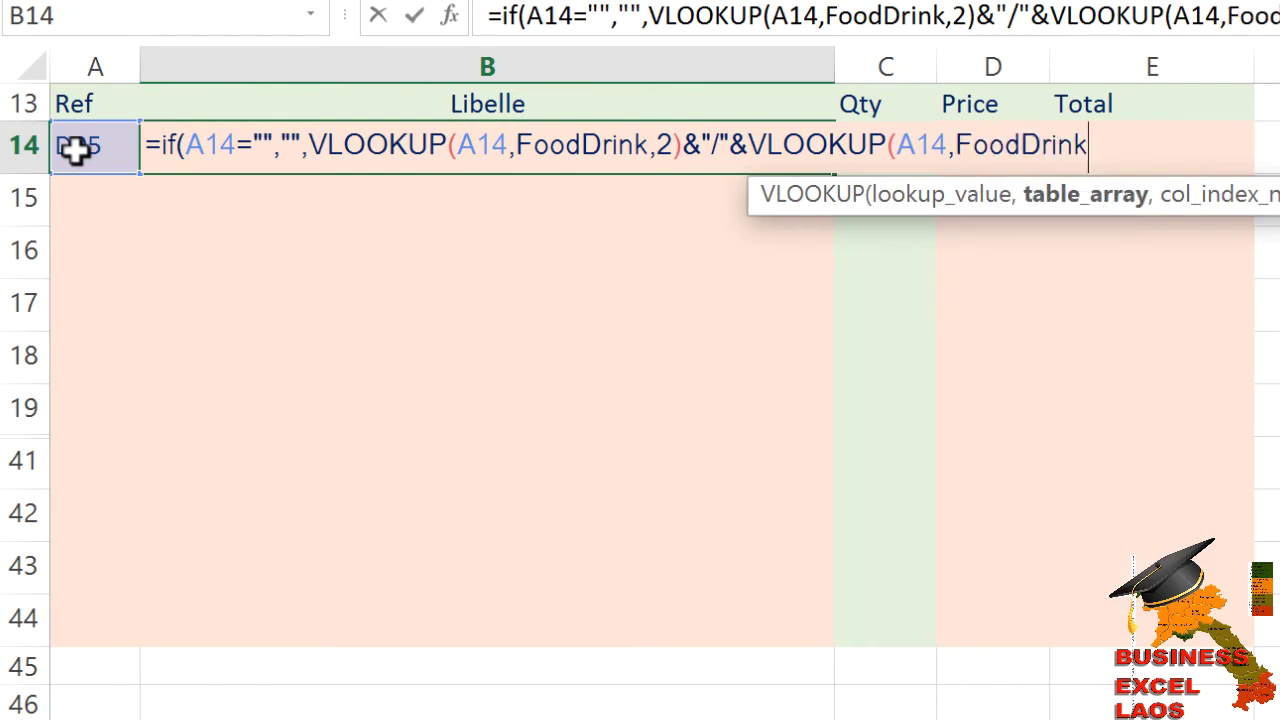
text(,3)
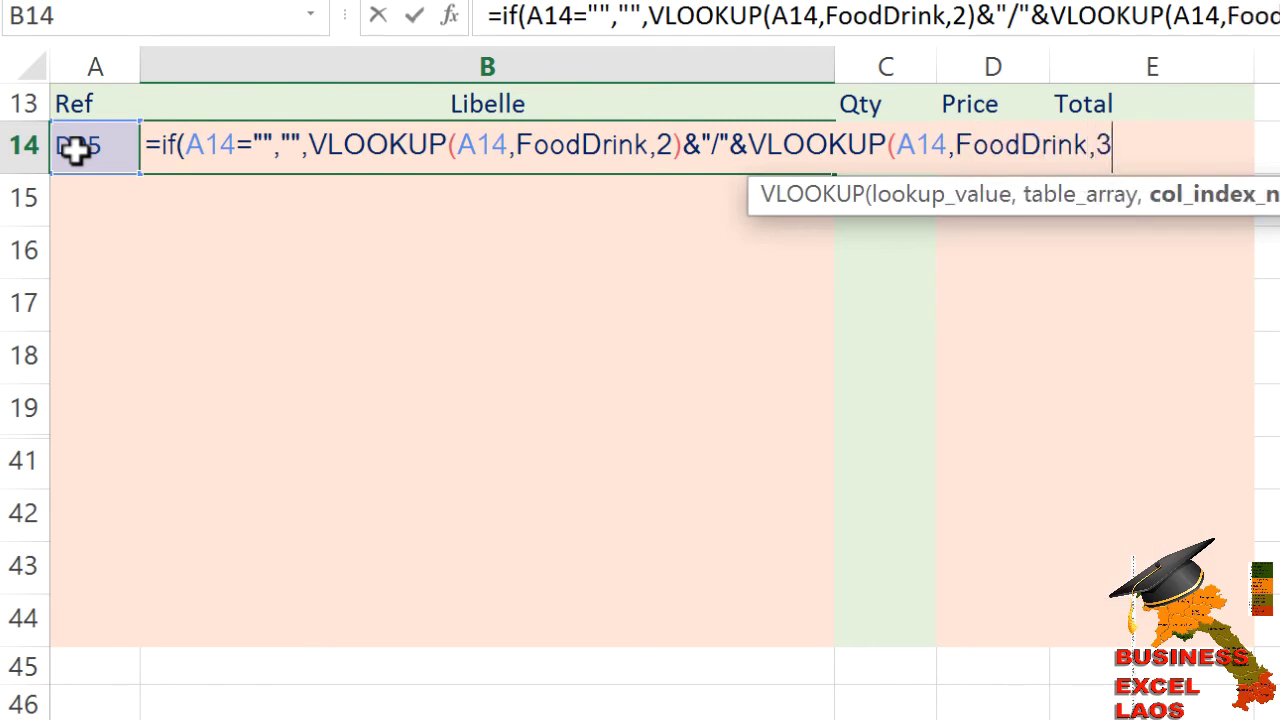
text())
key(ctrl+Return)
click(115, 150)
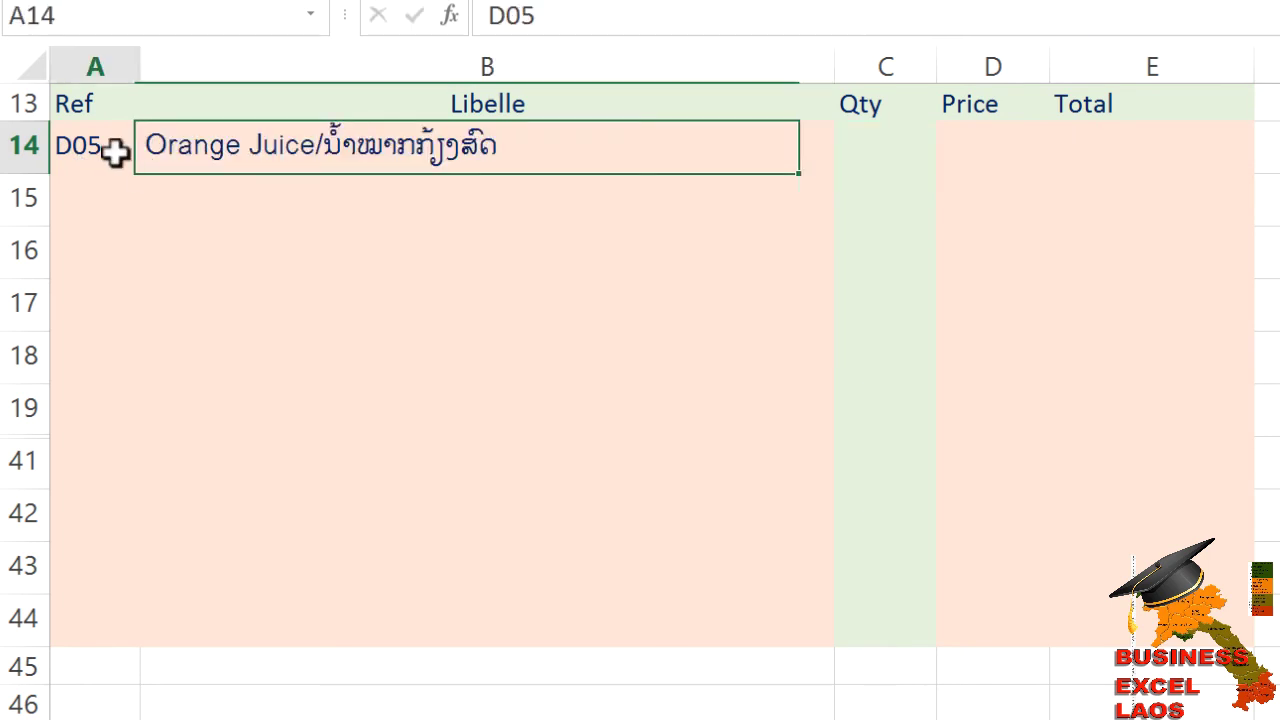
Test the Libelle lookup by choosing reference D08 in A14's drop-down list, and replace it with D01.
click(138, 153)
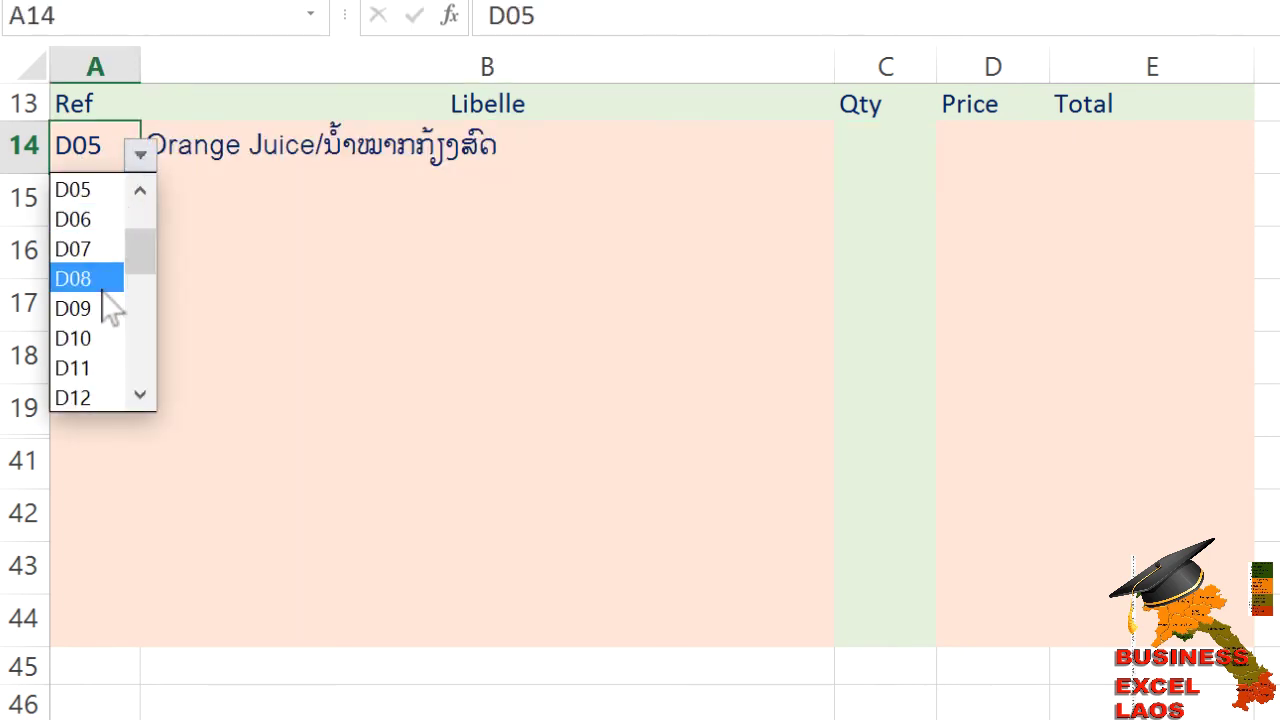
click(85, 278)
click(143, 157)
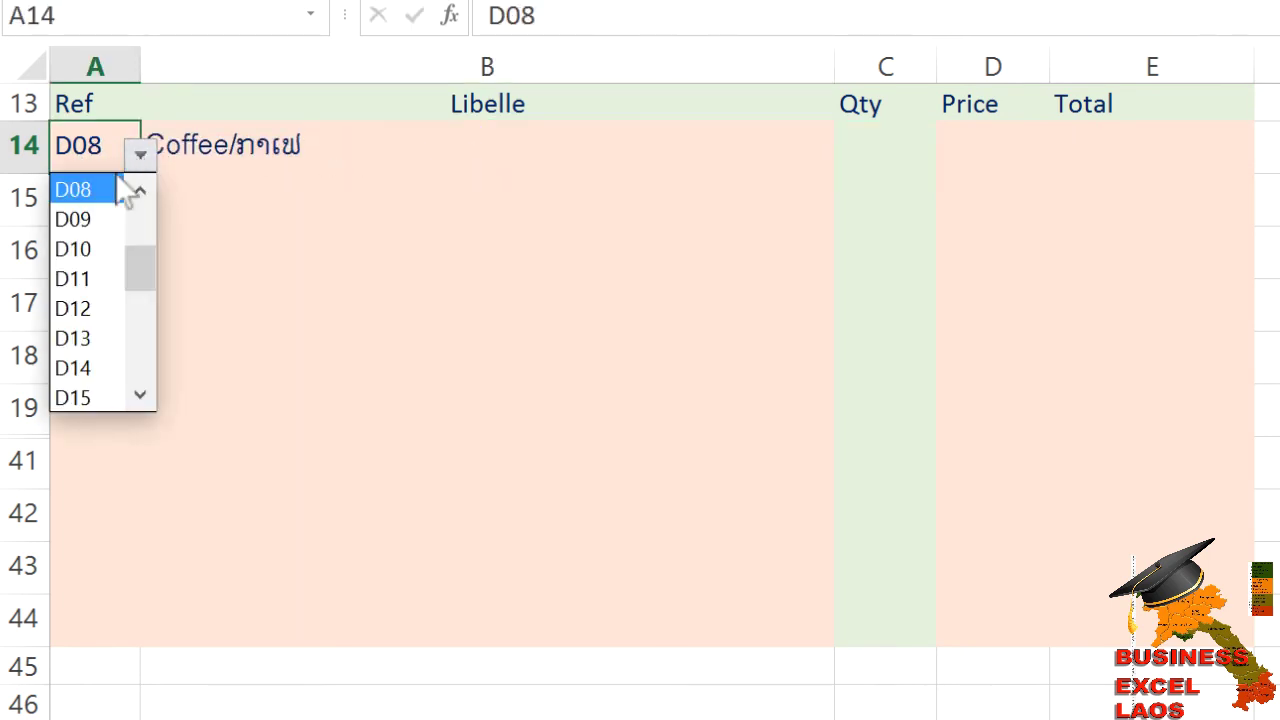
click(138, 210)
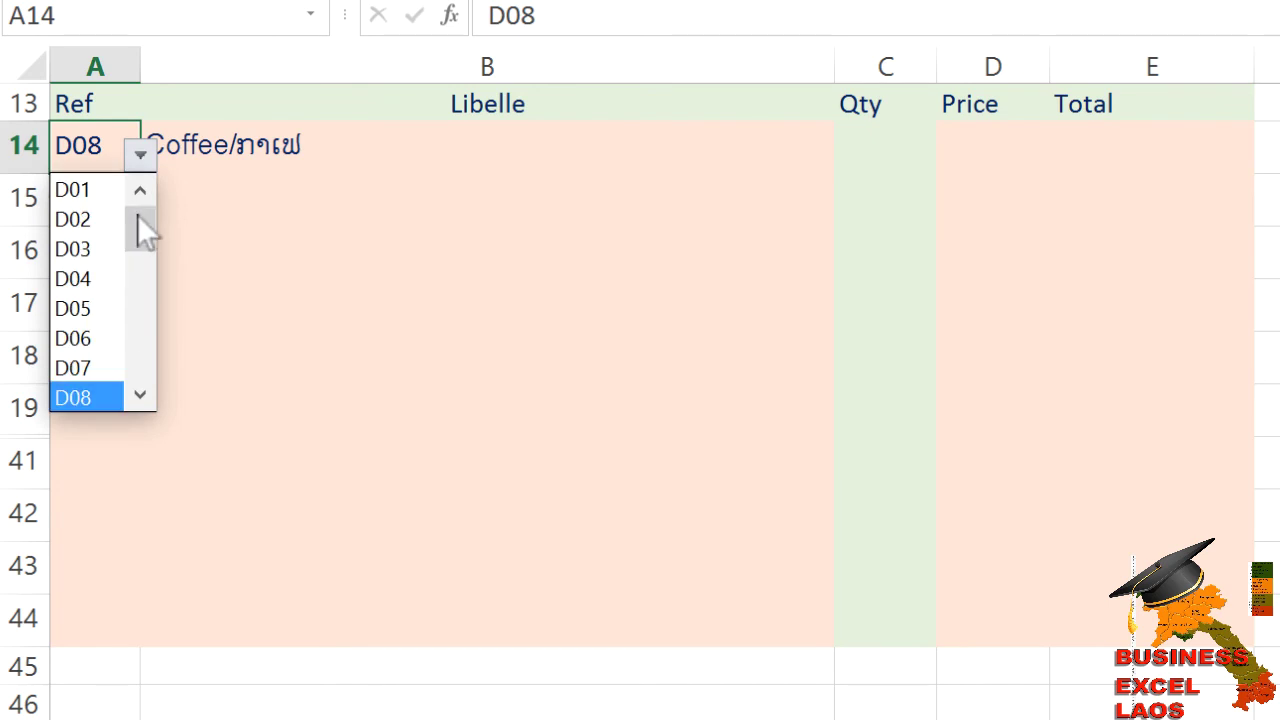
scroll(141, 210, down, 1)
scroll(126, 206, up, 1)
click(102, 196)
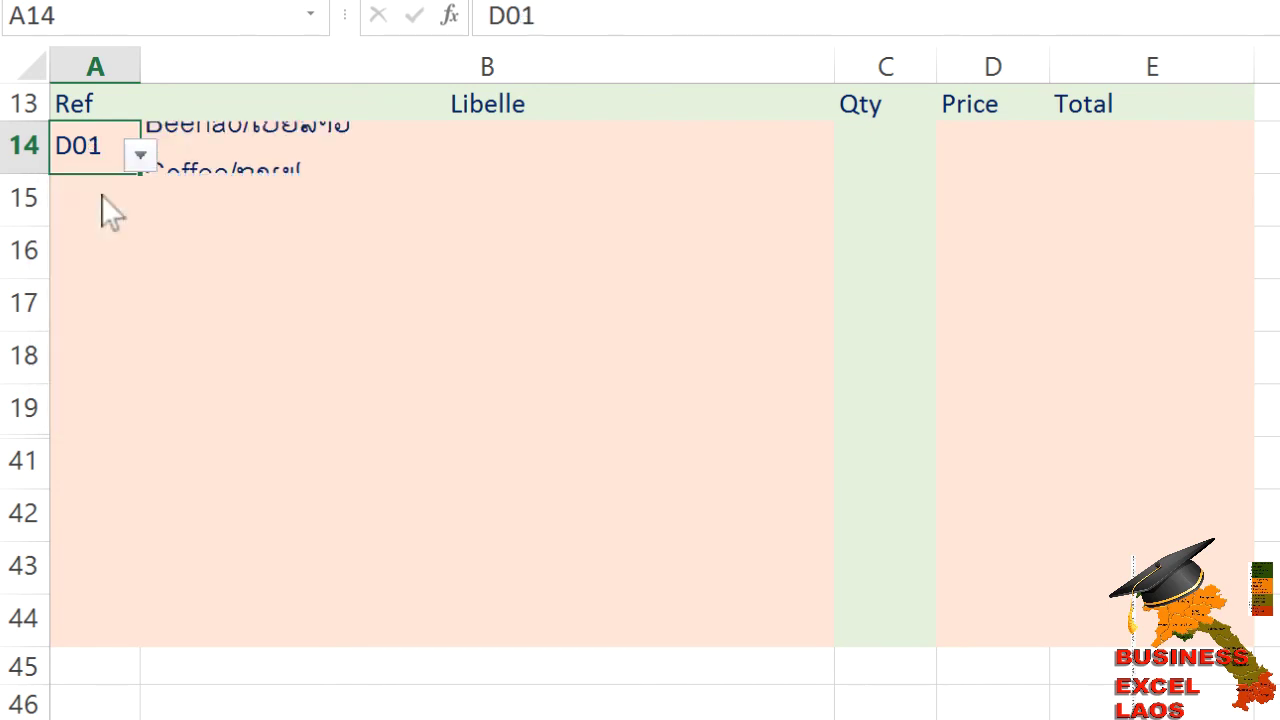
Choose reference K01 in A14's drop-down list, and replace it with K02.
click(140, 157)
click(141, 330)
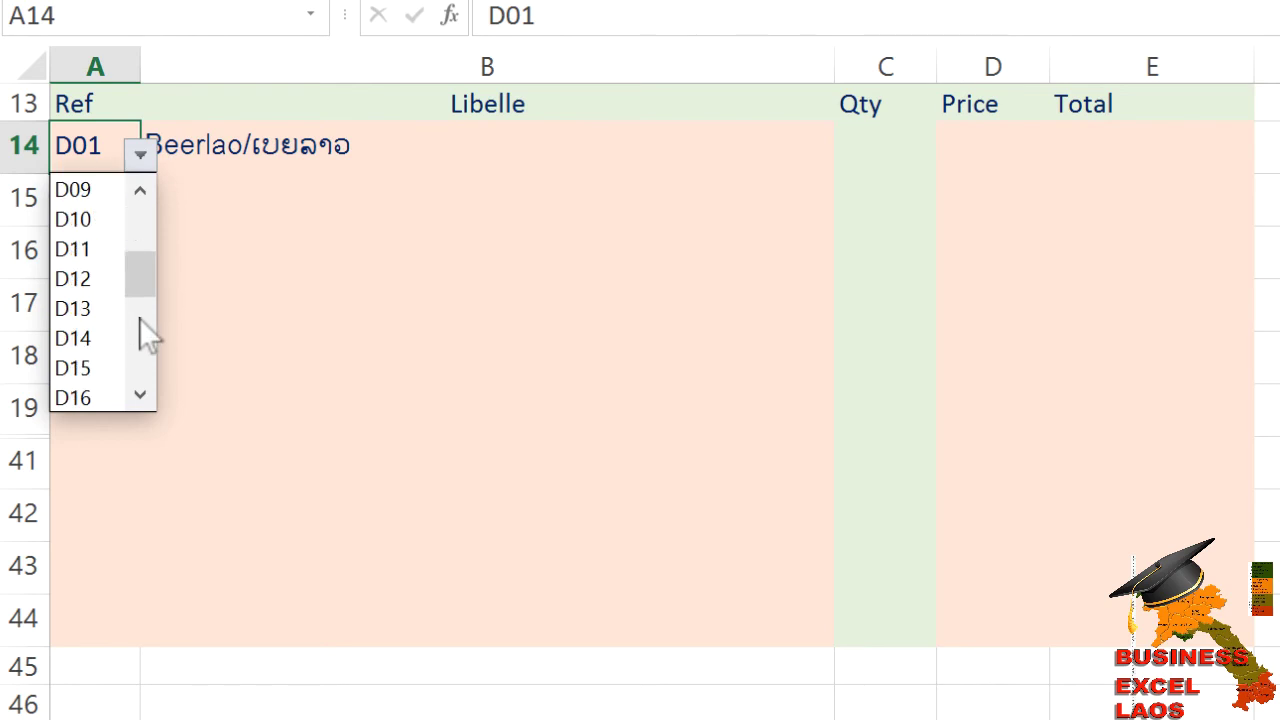
click(137, 327)
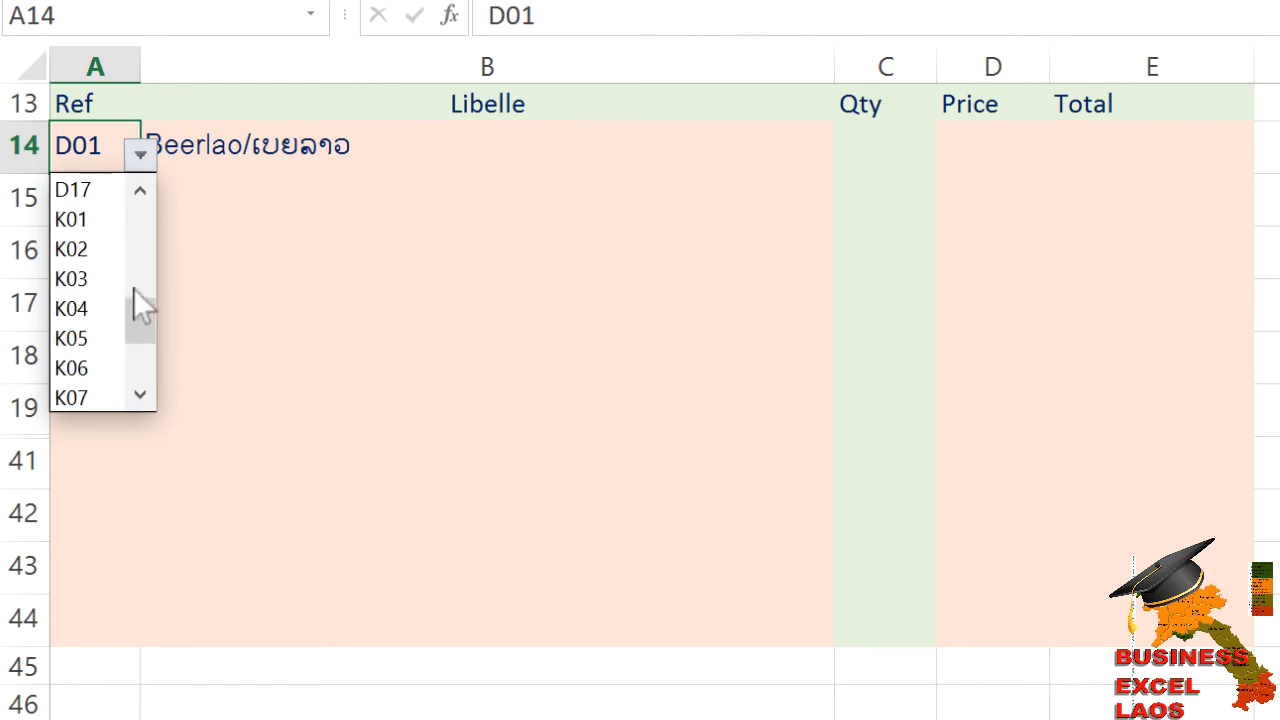
click(101, 226)
click(140, 153)
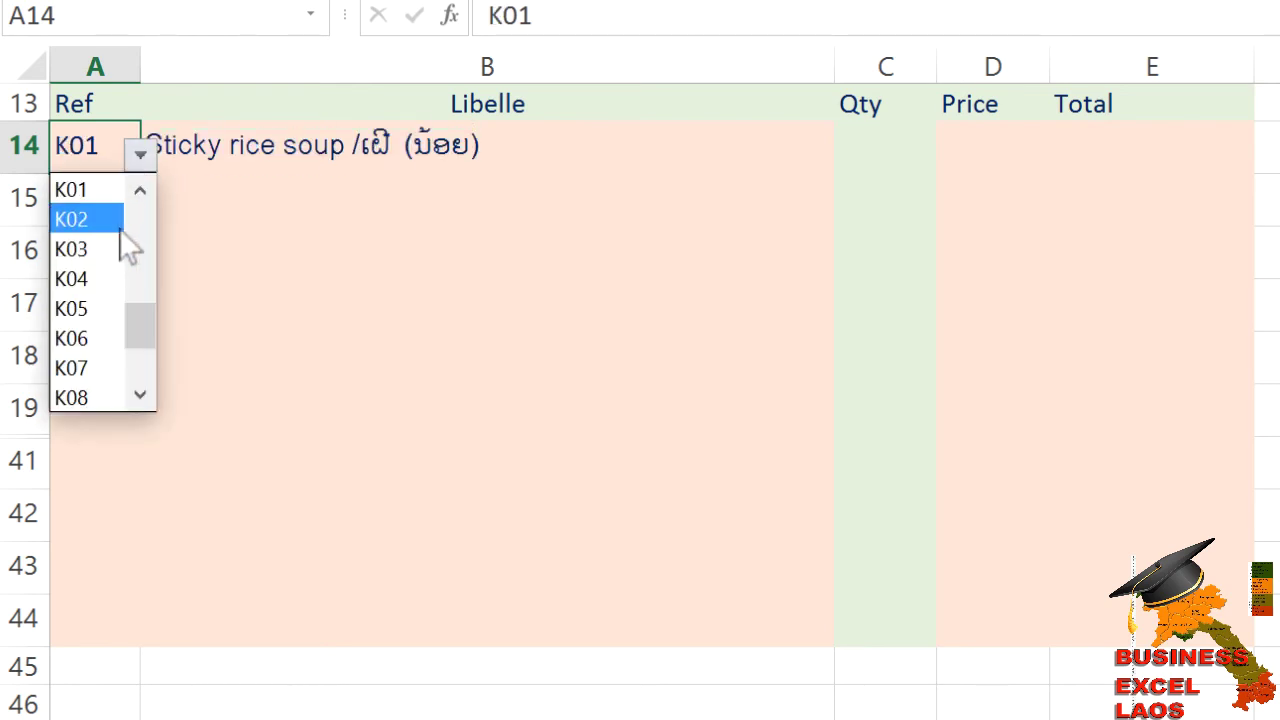
click(120, 226)
Enter a quantity of 1 for the first bill item in C14.
click(908, 154)
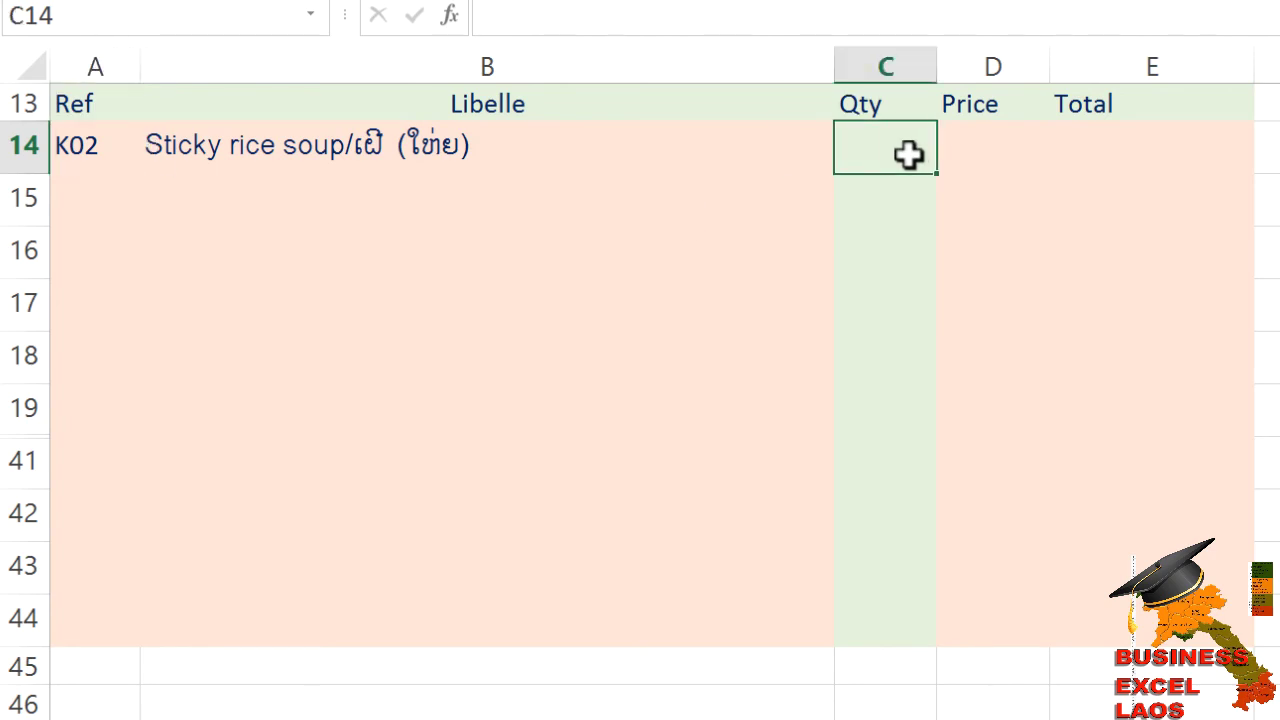
text(1)
key(Return)
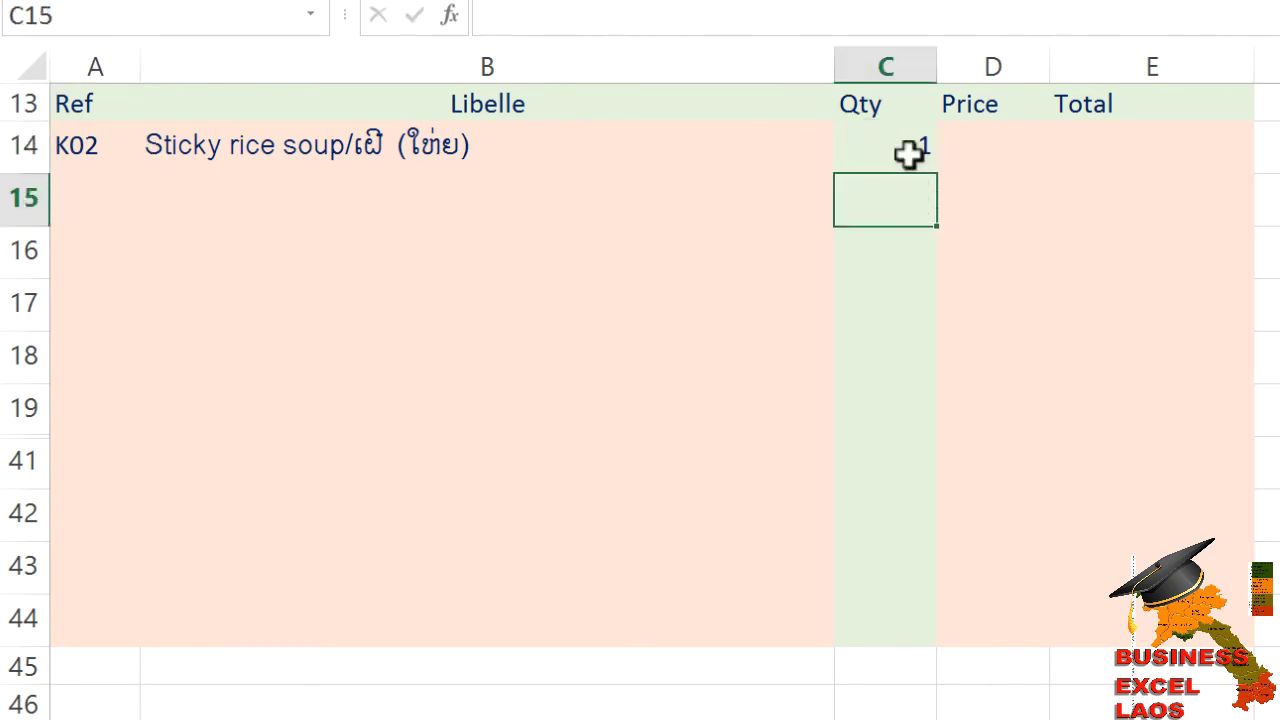
Begin the Price formula in D14 with an IF that returns blank when A14 is empty: =IF(A14="","".
click(998, 153)
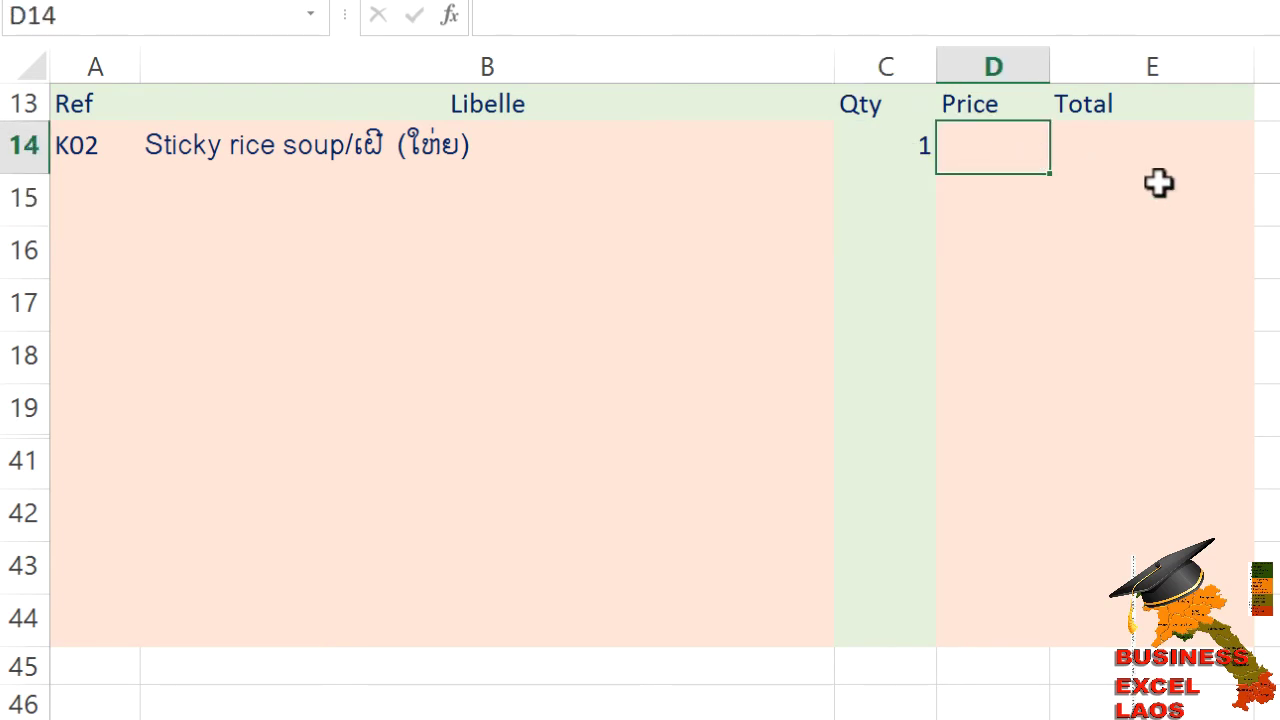
text(=if)
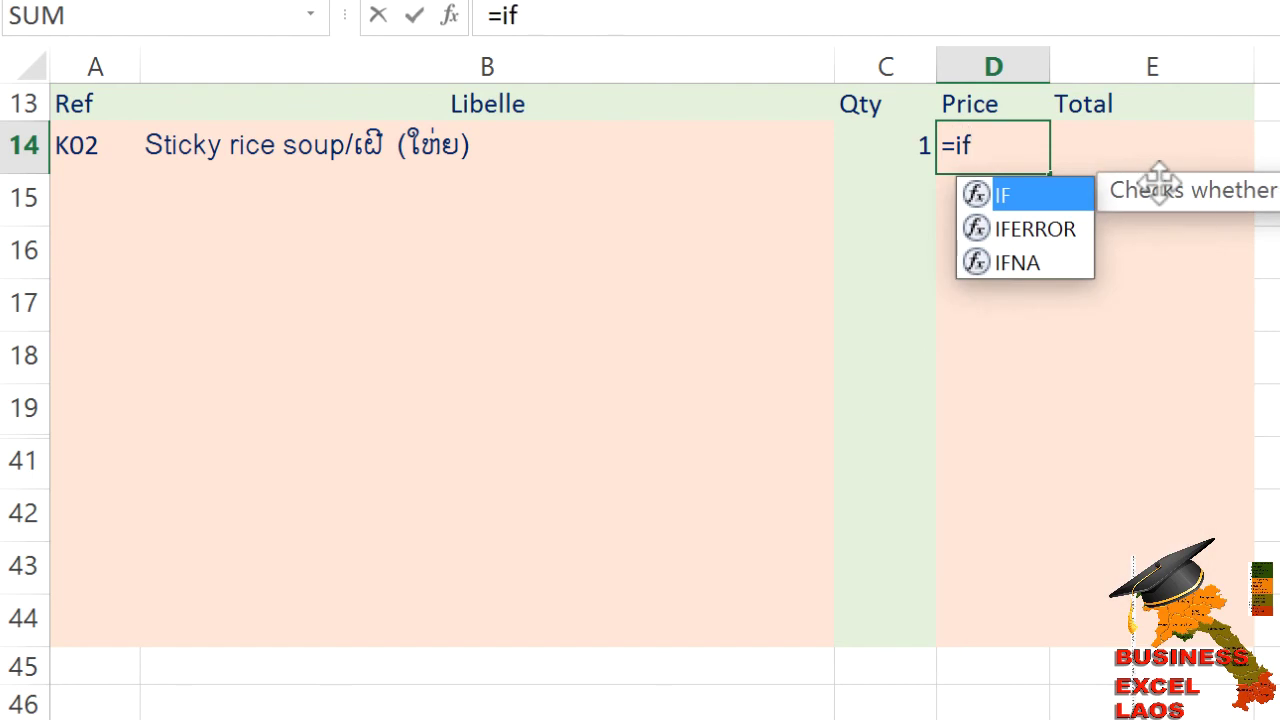
key(Tab)
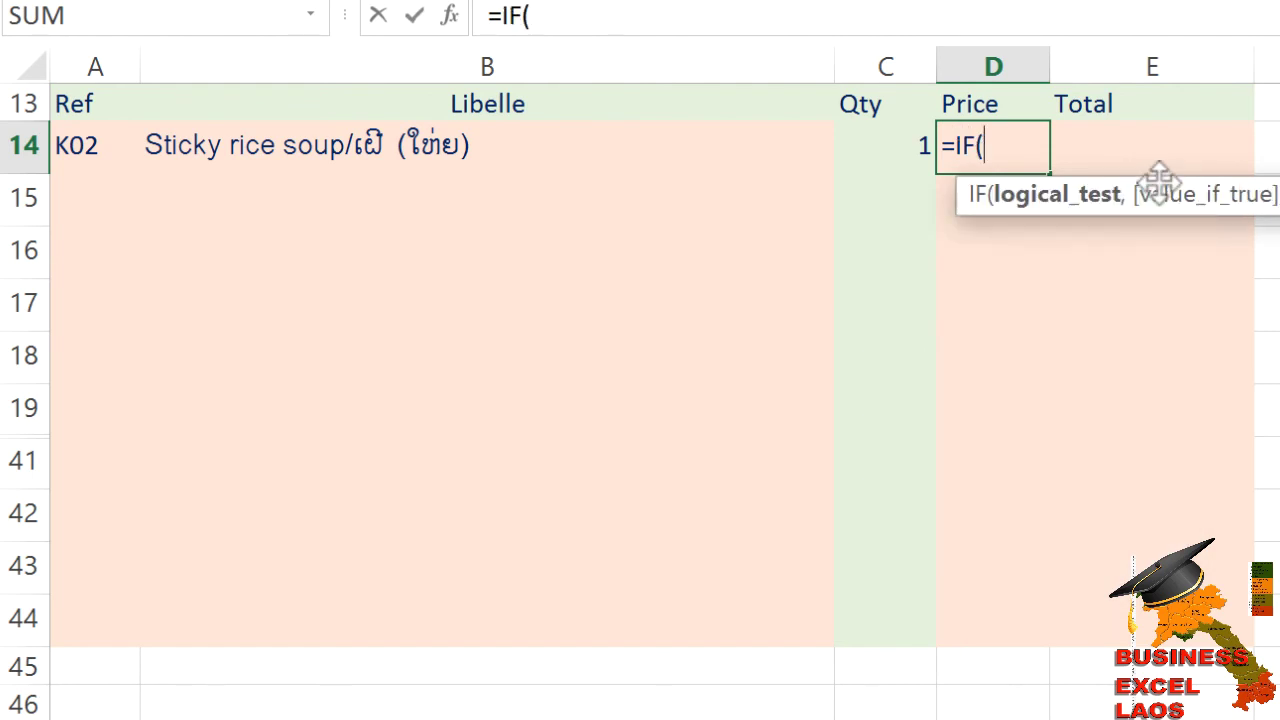
click(82, 148)
text(="","")
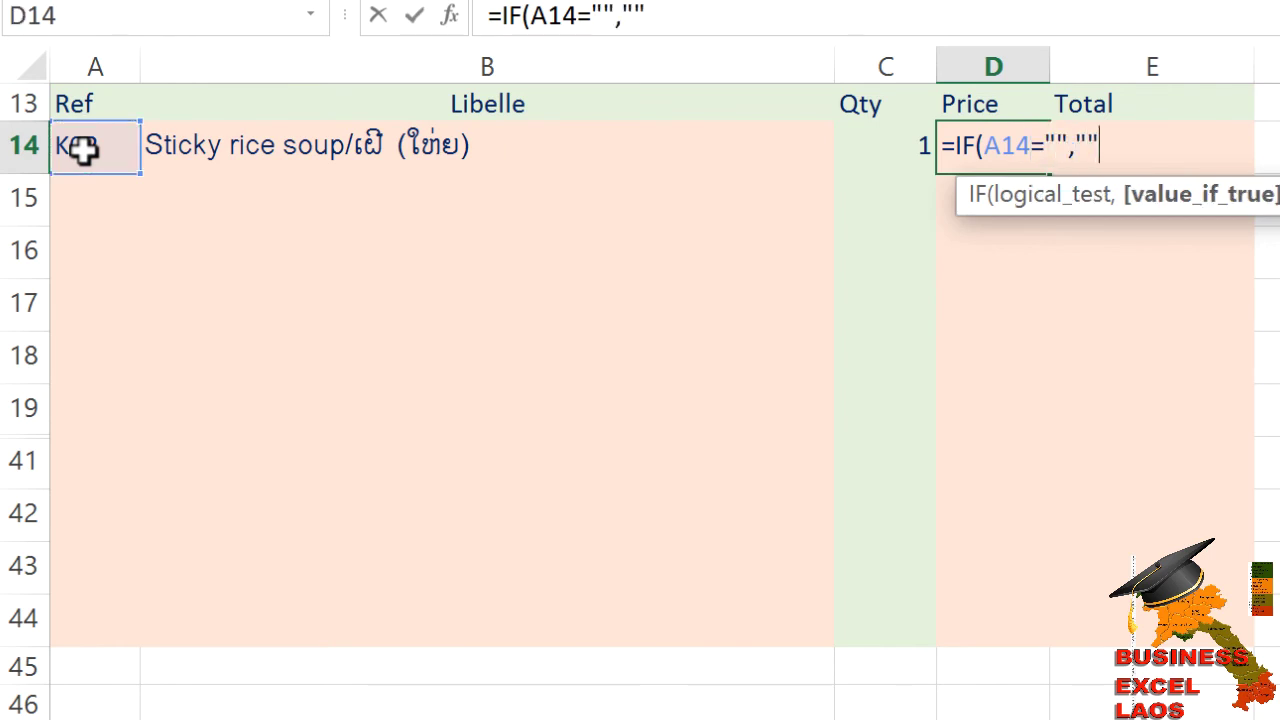
Add VLOOKUP(A14,FoodDrink,4) as the IF's false value in D14, and enter the formula.
text(,vl)
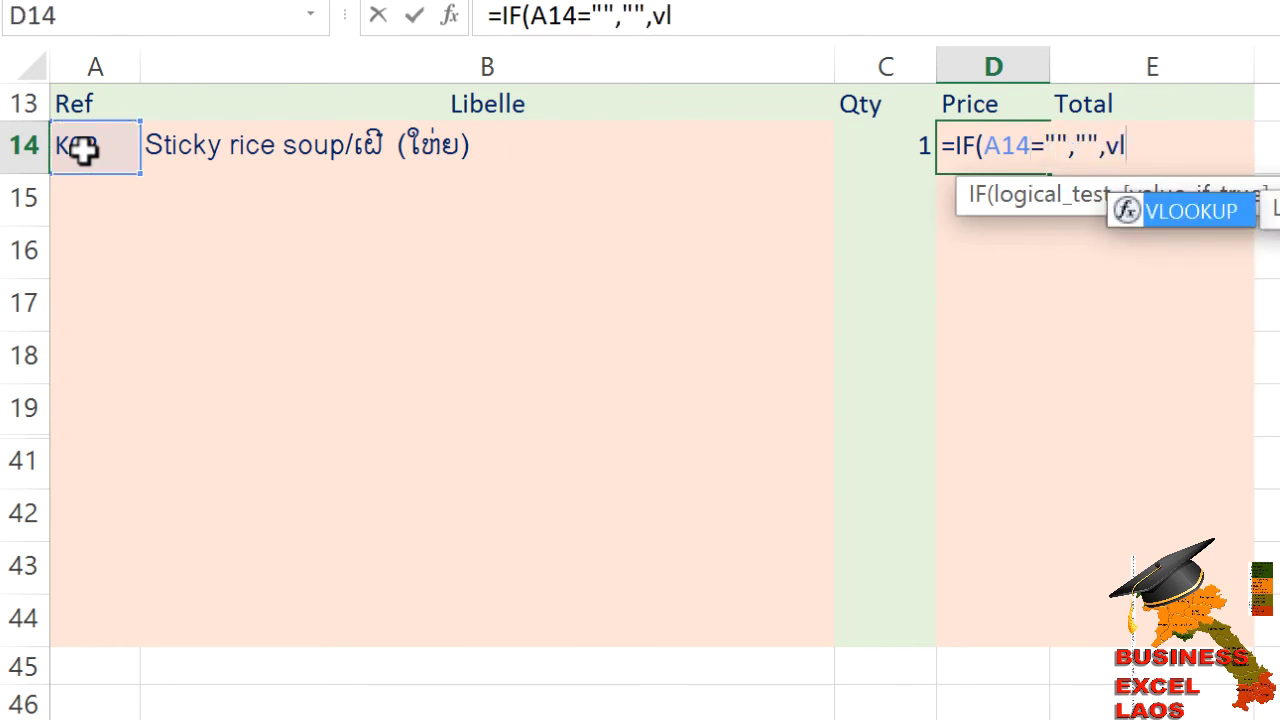
key(Tab)
text(A14)
text(,food)
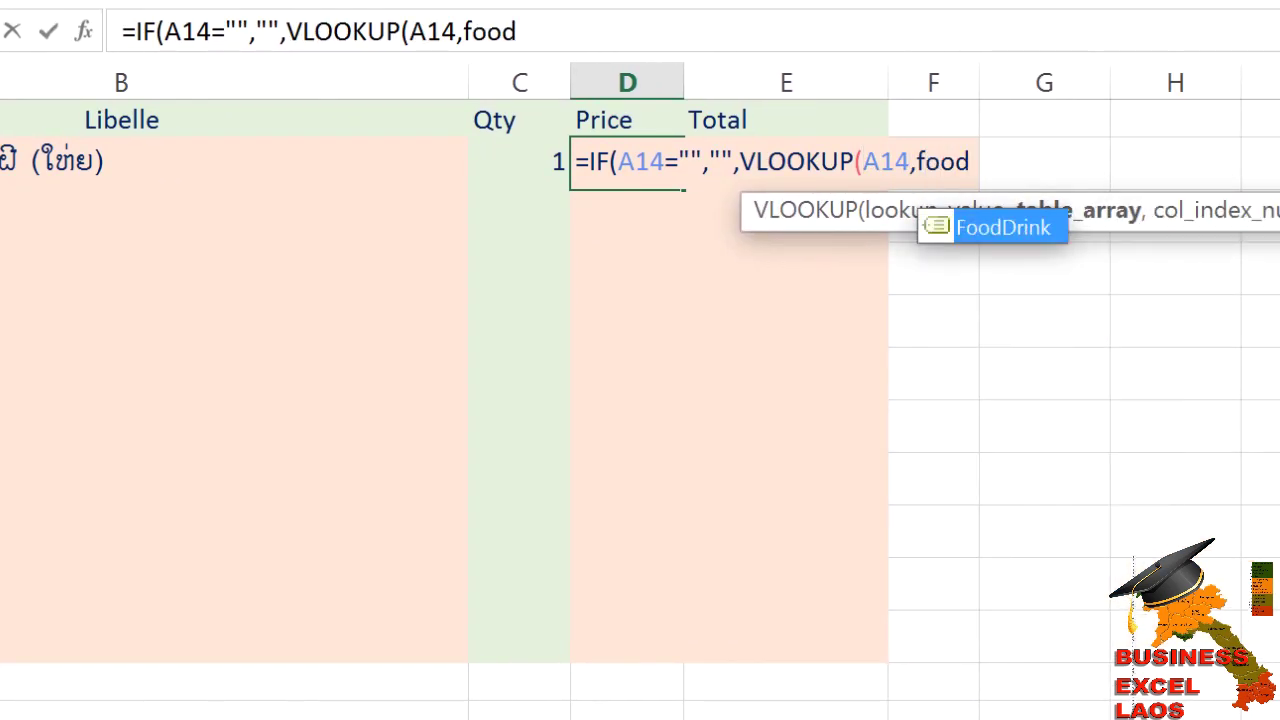
key(Tab)
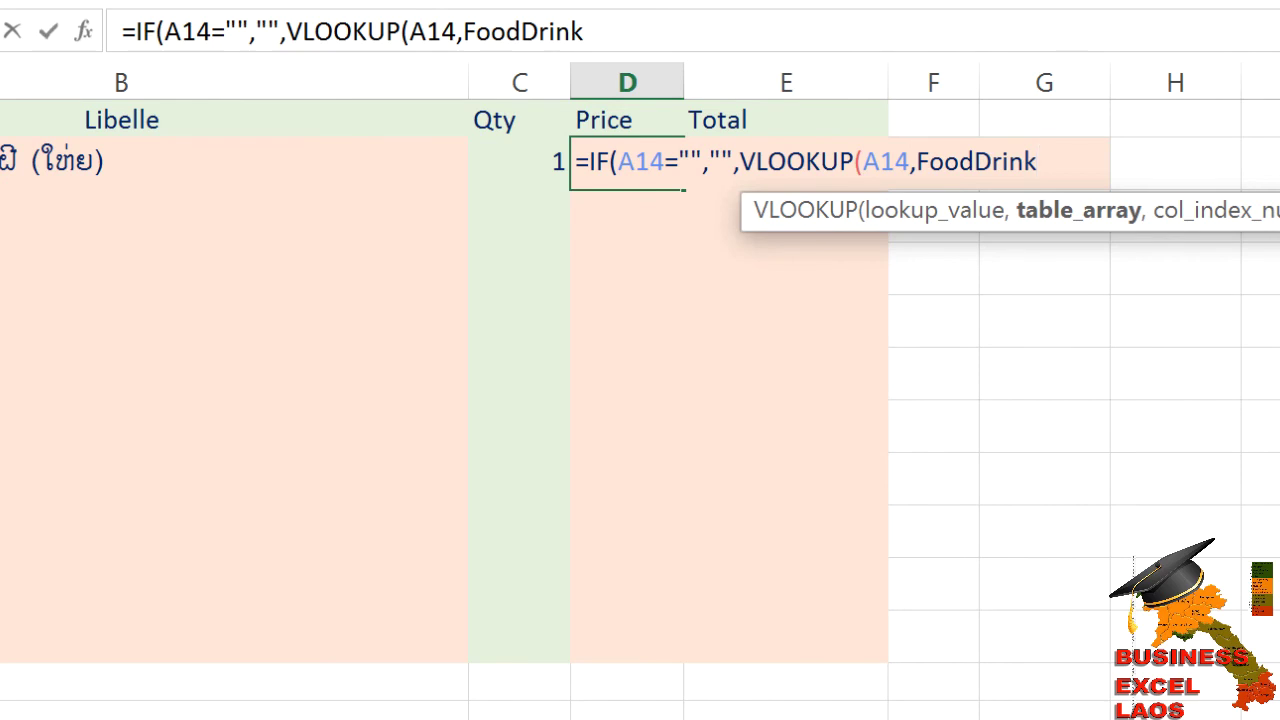
text(,)
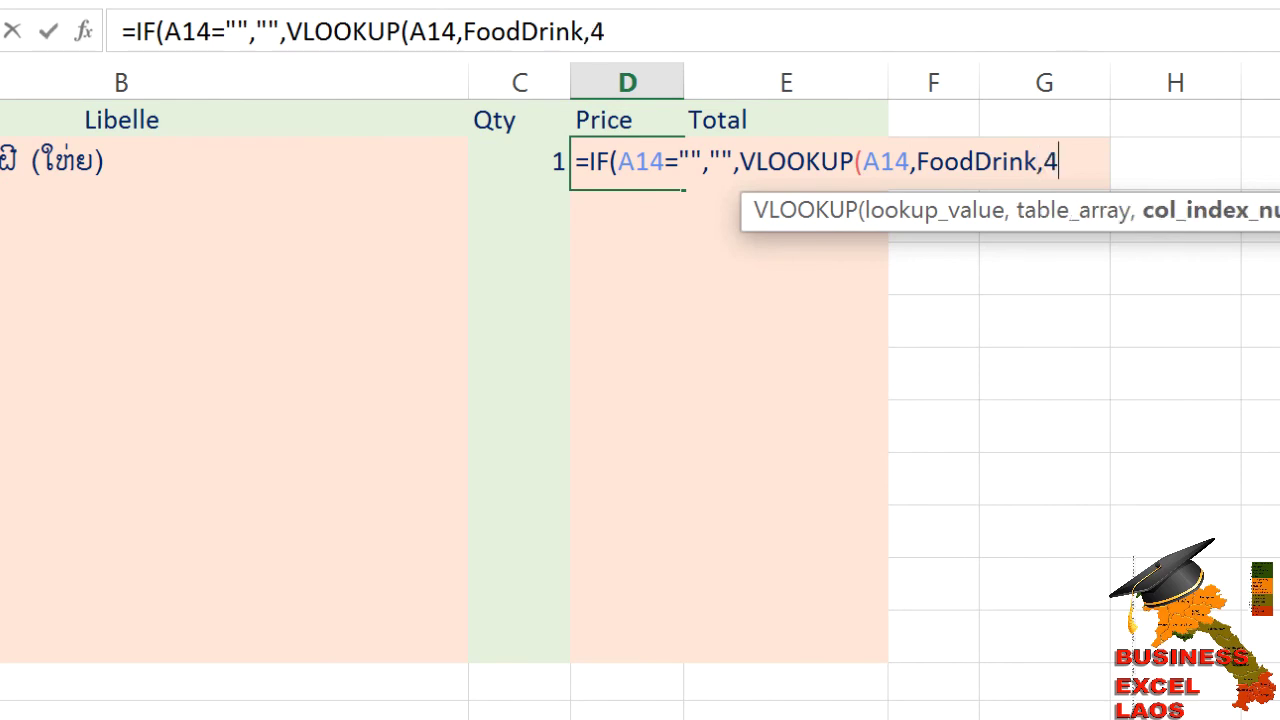
text(4))
scroll(640, 405, up, 1)
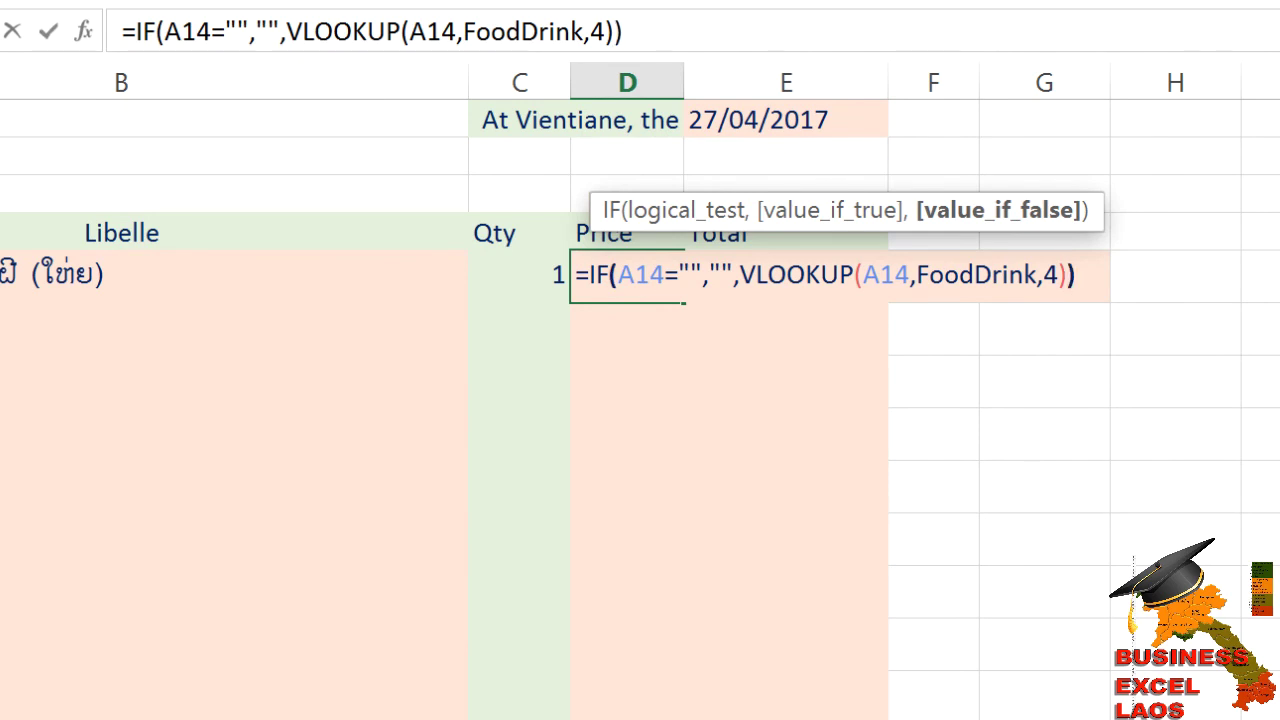
key(Return)
Calculate the first item's total in E14 with the formula =D14*C14.
click(801, 274)
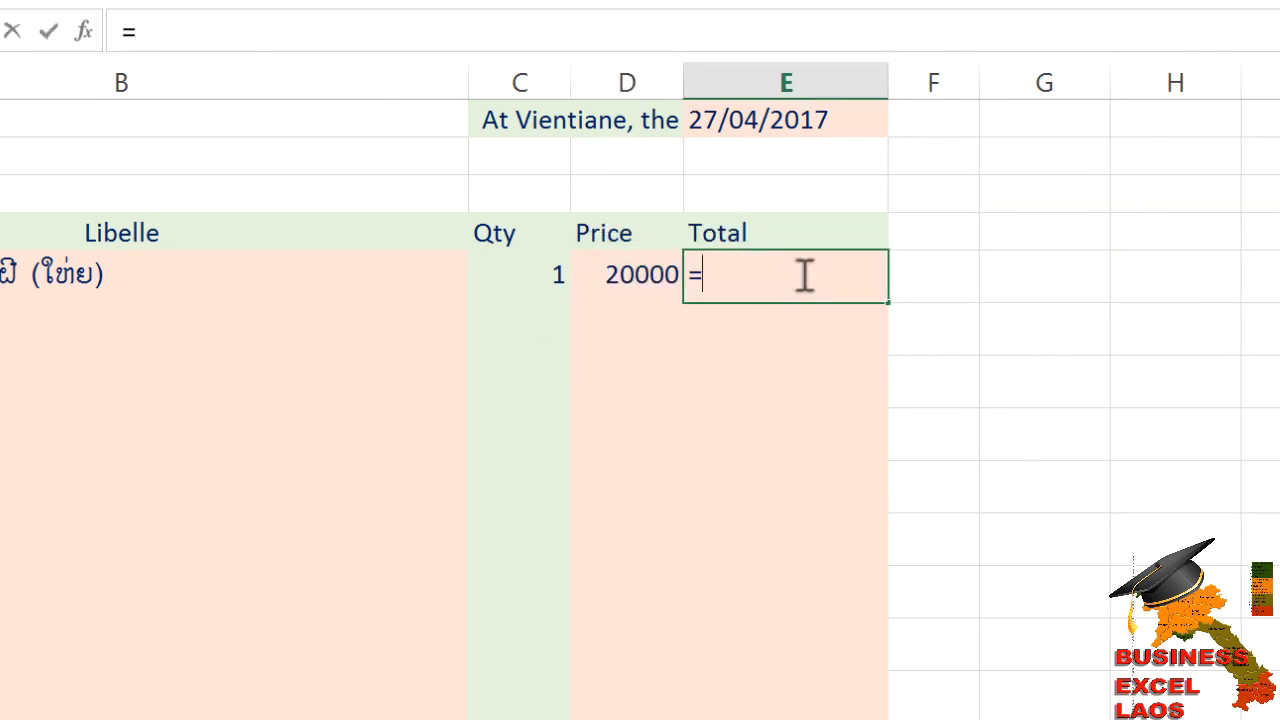
text(=)
key(Left)
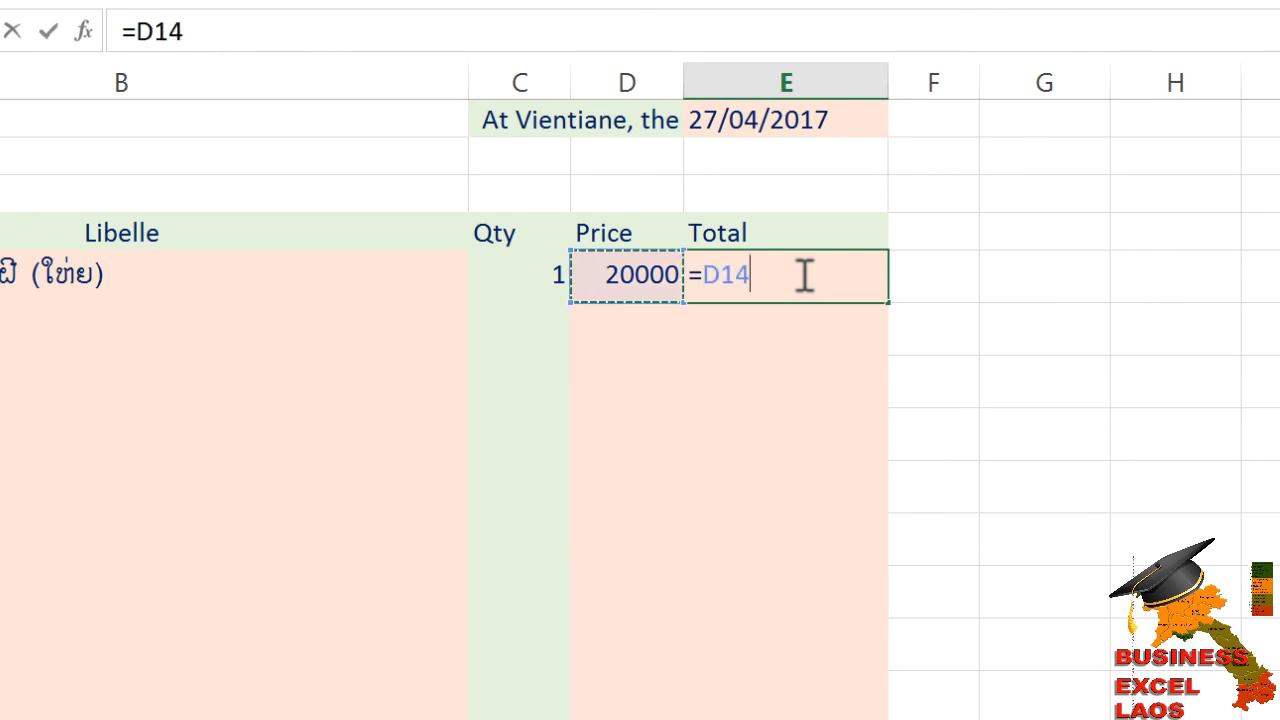
key(Left)
key(Left)
key(Return)
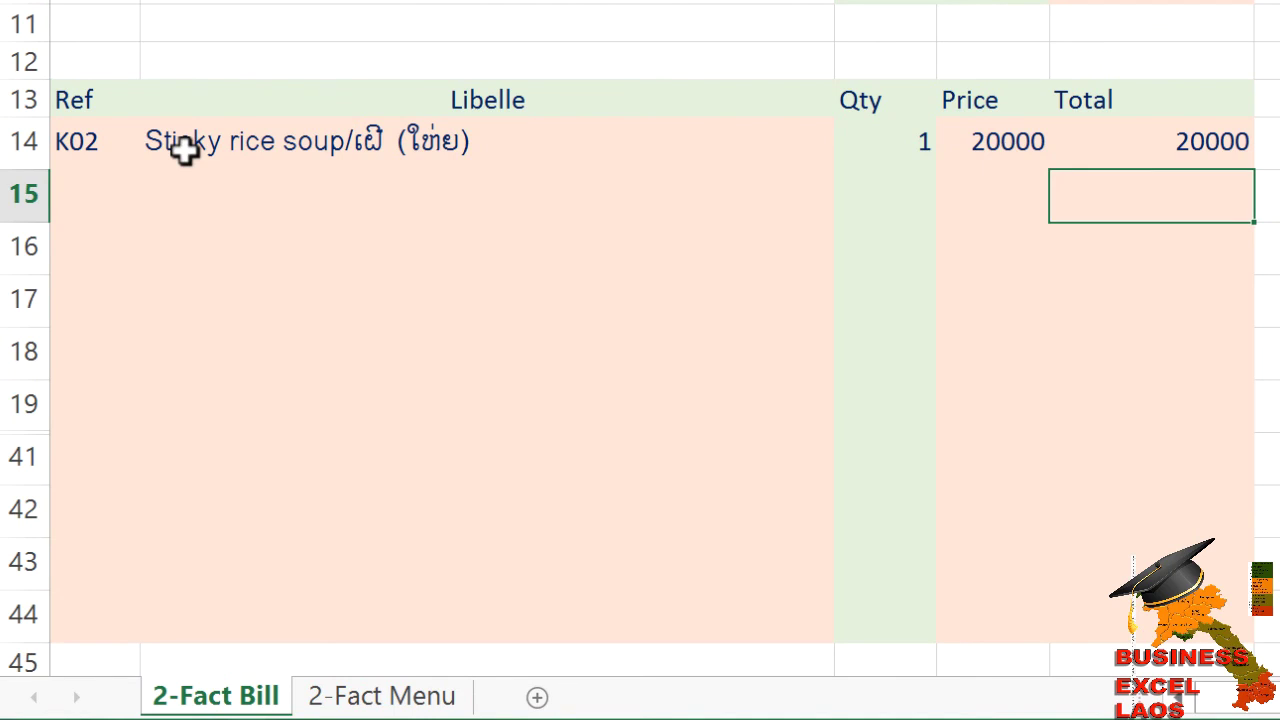
Fill the Libelle formula in B14 and the Price and Total formulas in D14:E14 down to row 44.
click(150, 142)
drag(834, 176, 806, 631)
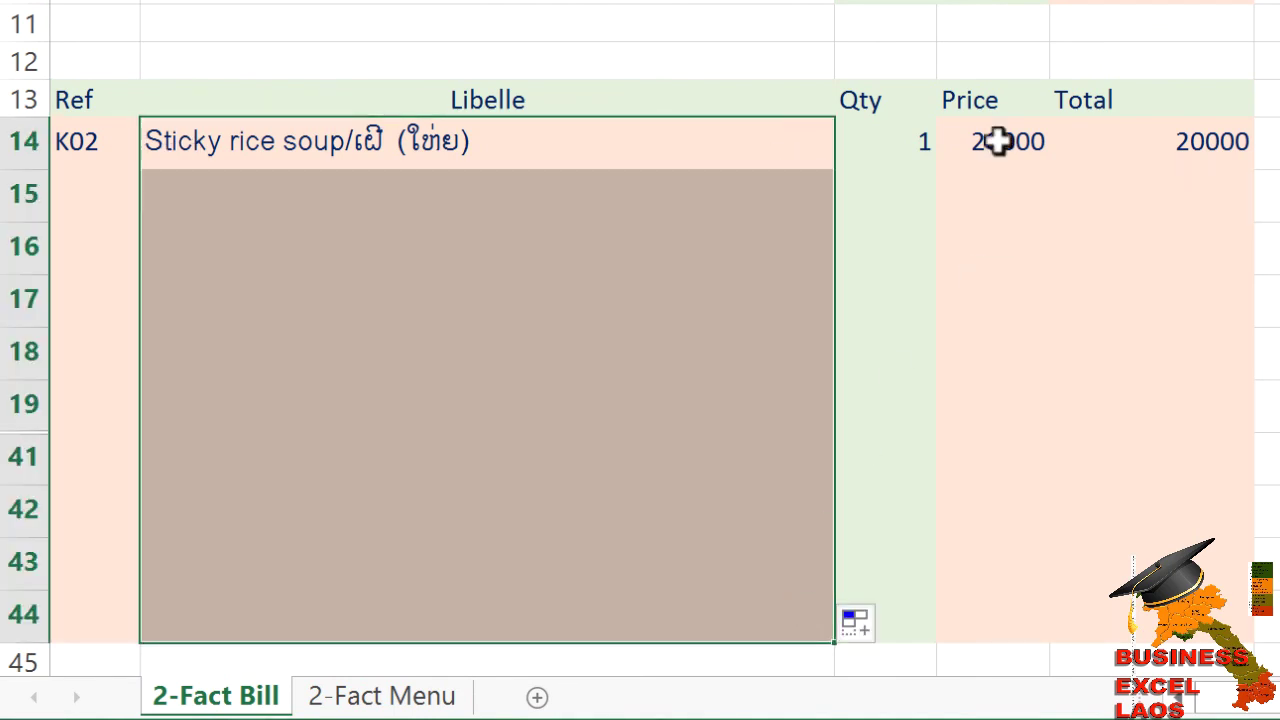
drag(997, 140, 1134, 140)
double_click(1254, 175)
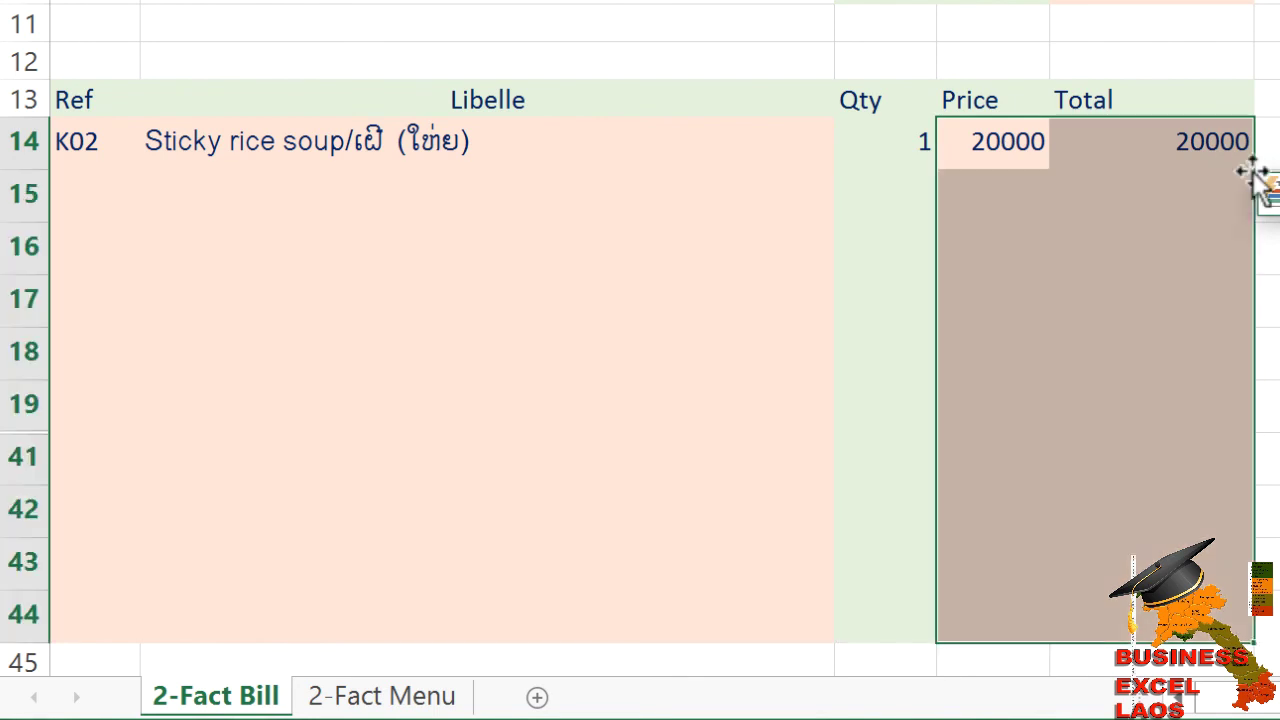
Wrap the Total formula in E14 in an IF that returns blank when the price is empty: =IF(D14="","",D14*C14).
click(1005, 150)
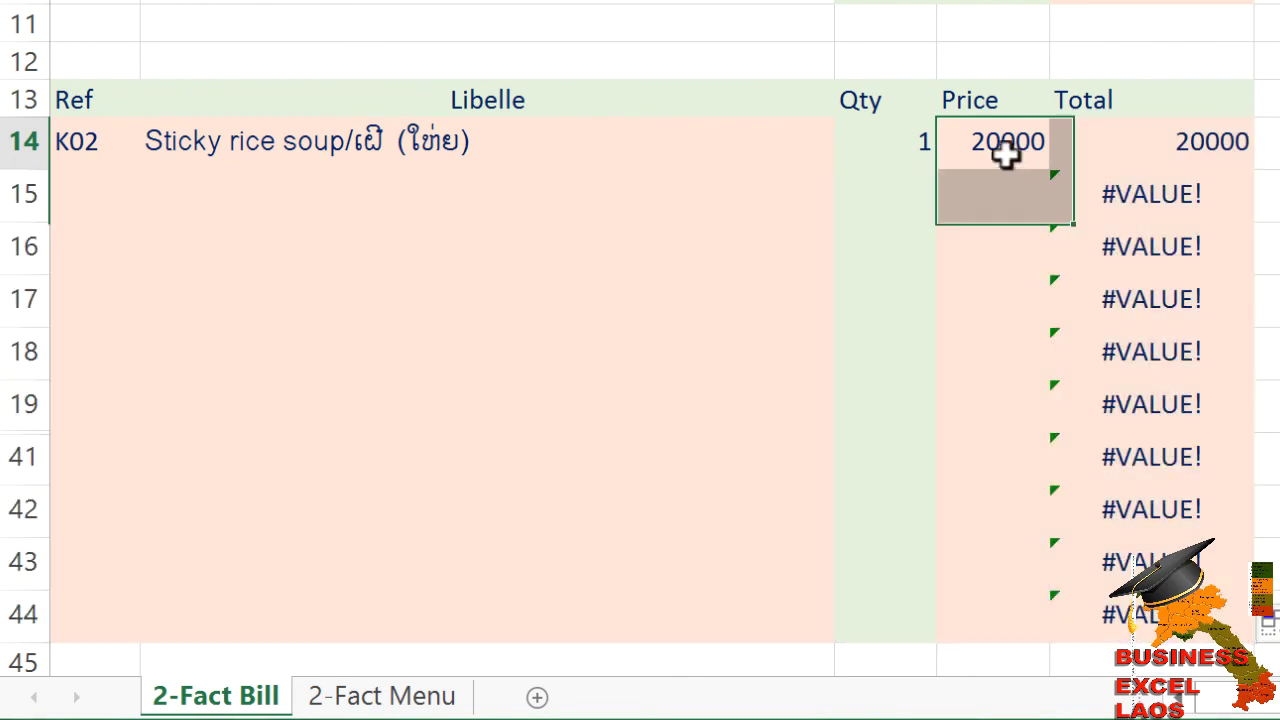
click(1120, 144)
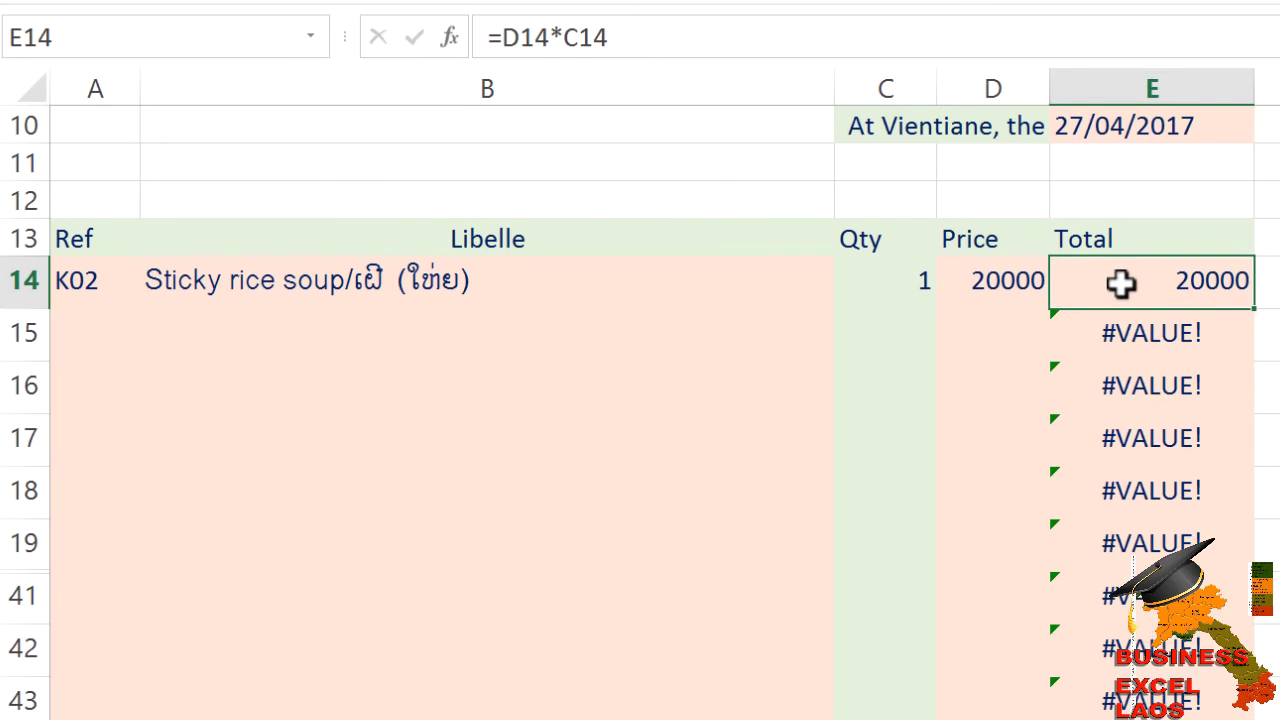
click(501, 38)
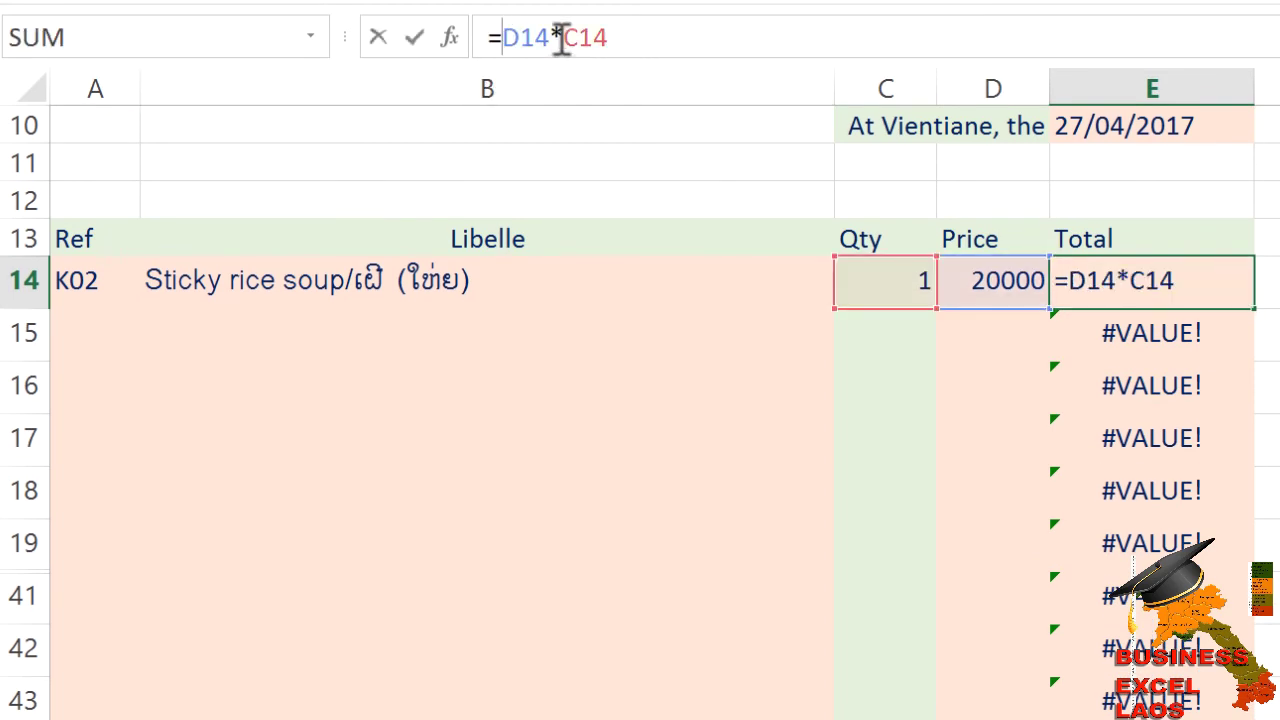
text(if)
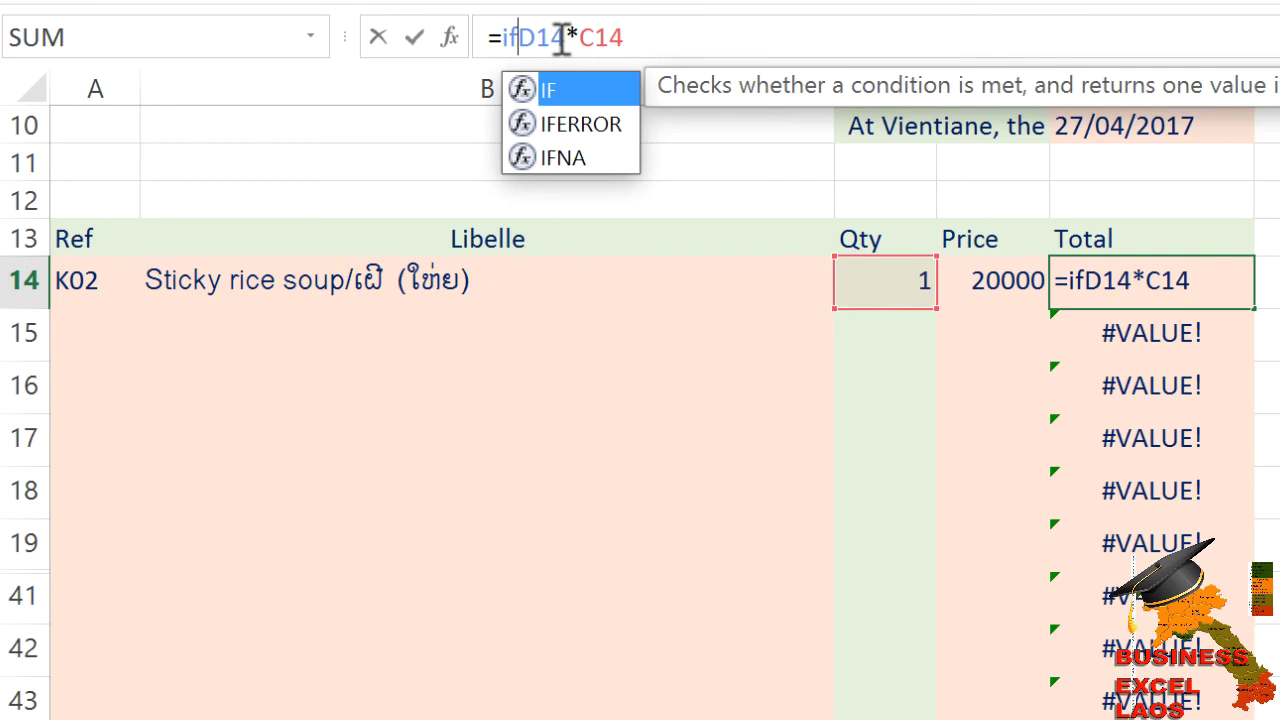
text(()
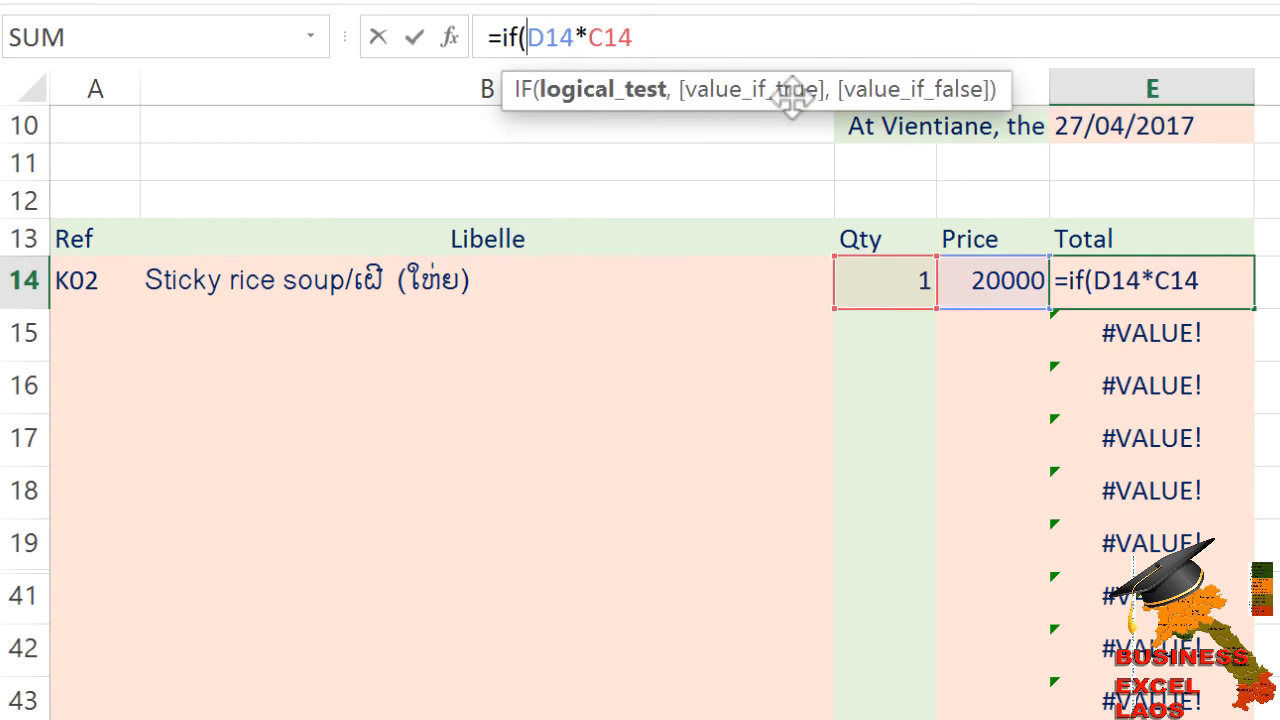
click(988, 288)
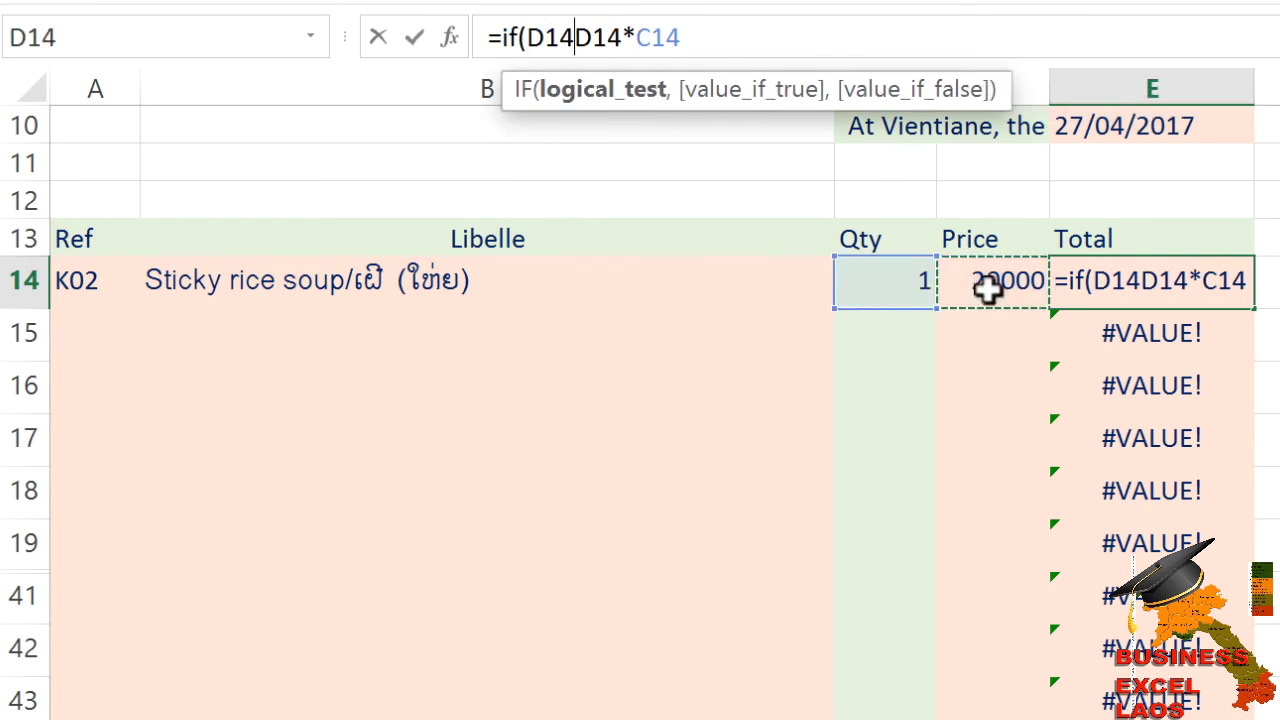
text(="","",)
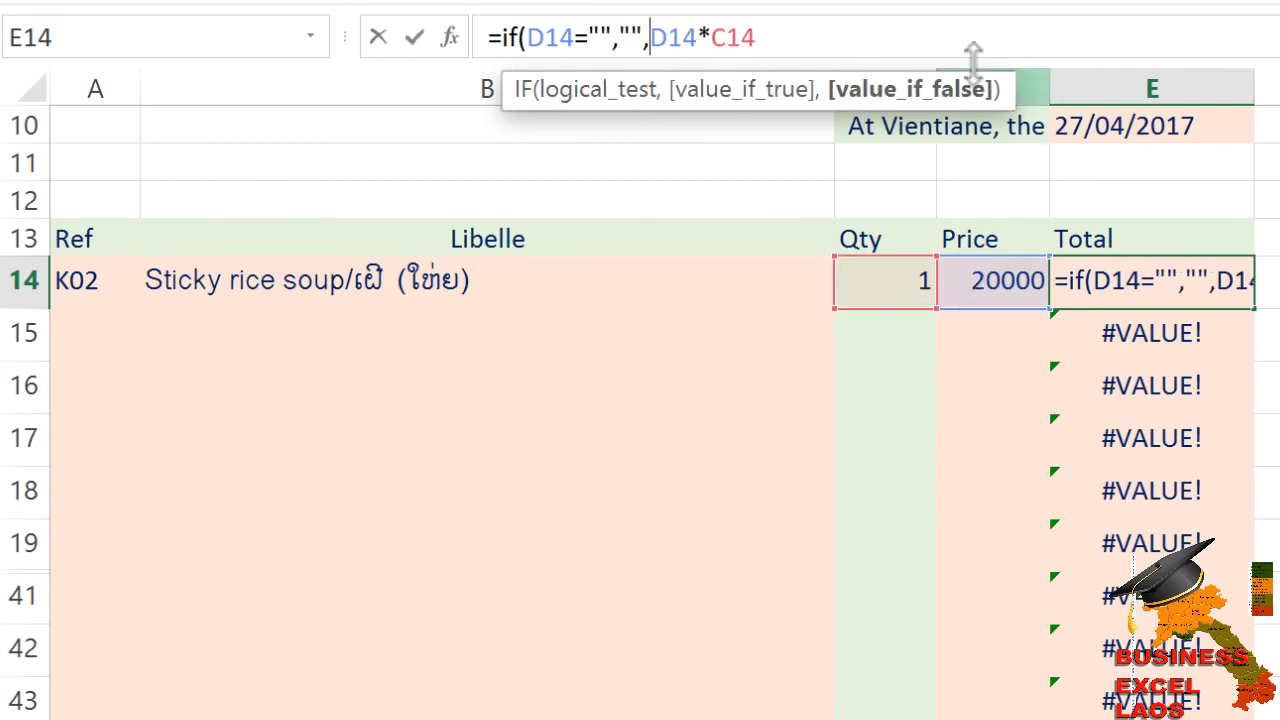
text())
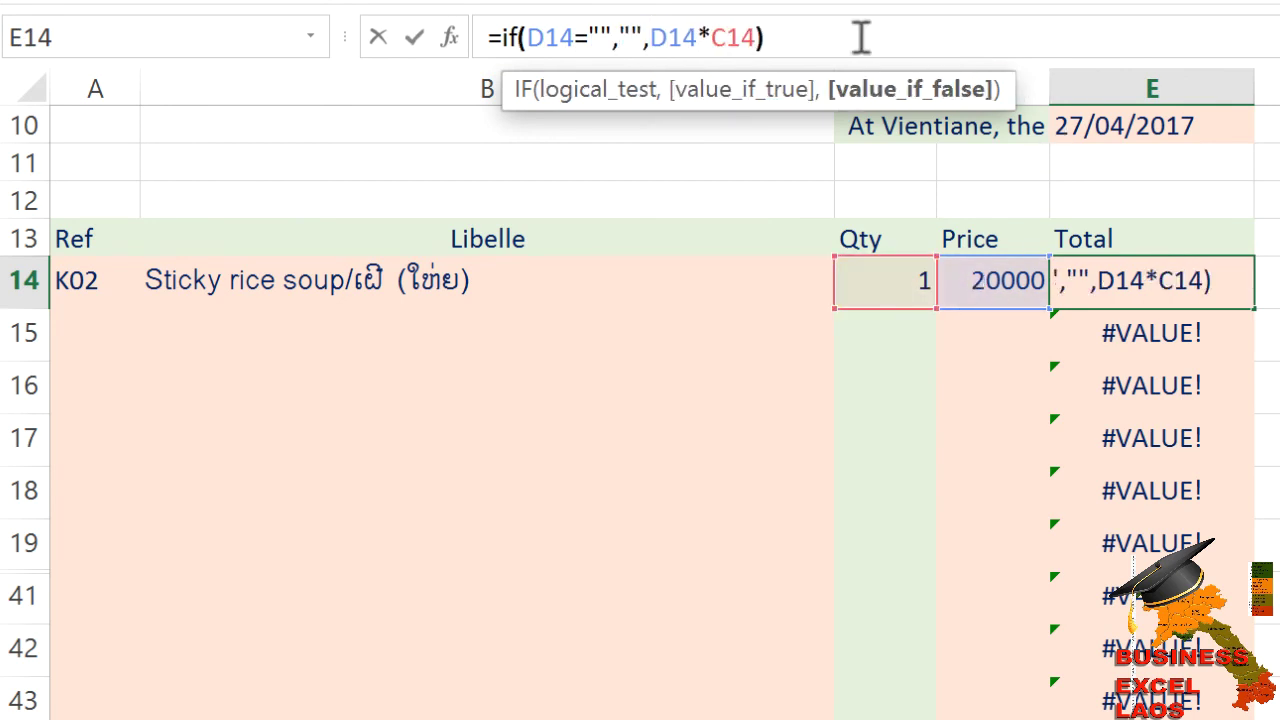
key(Return)
Fill the revised Total formula from E14 down the Total column to row 44.
click(1174, 280)
drag(1254, 307, 1260, 315)
click(1204, 320)
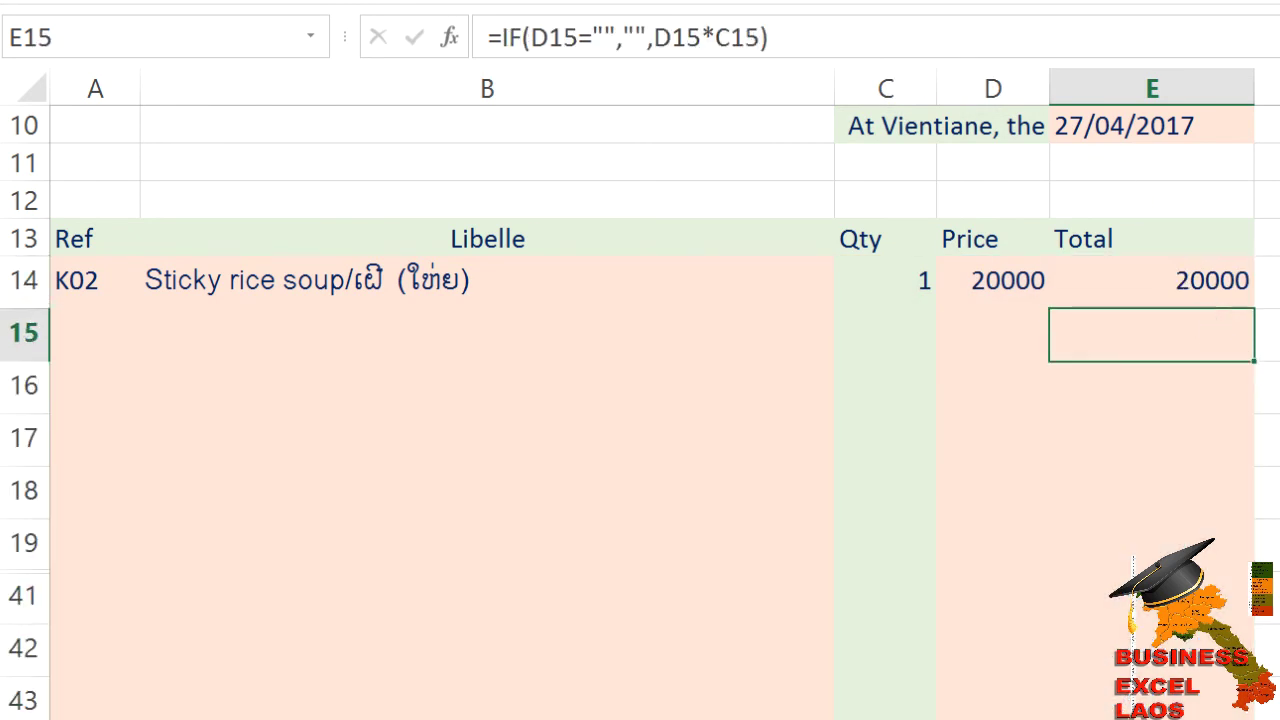
Choose reference D02 from the drop-down list in A15 as the second bill item.
scroll(640, 400, down, 1)
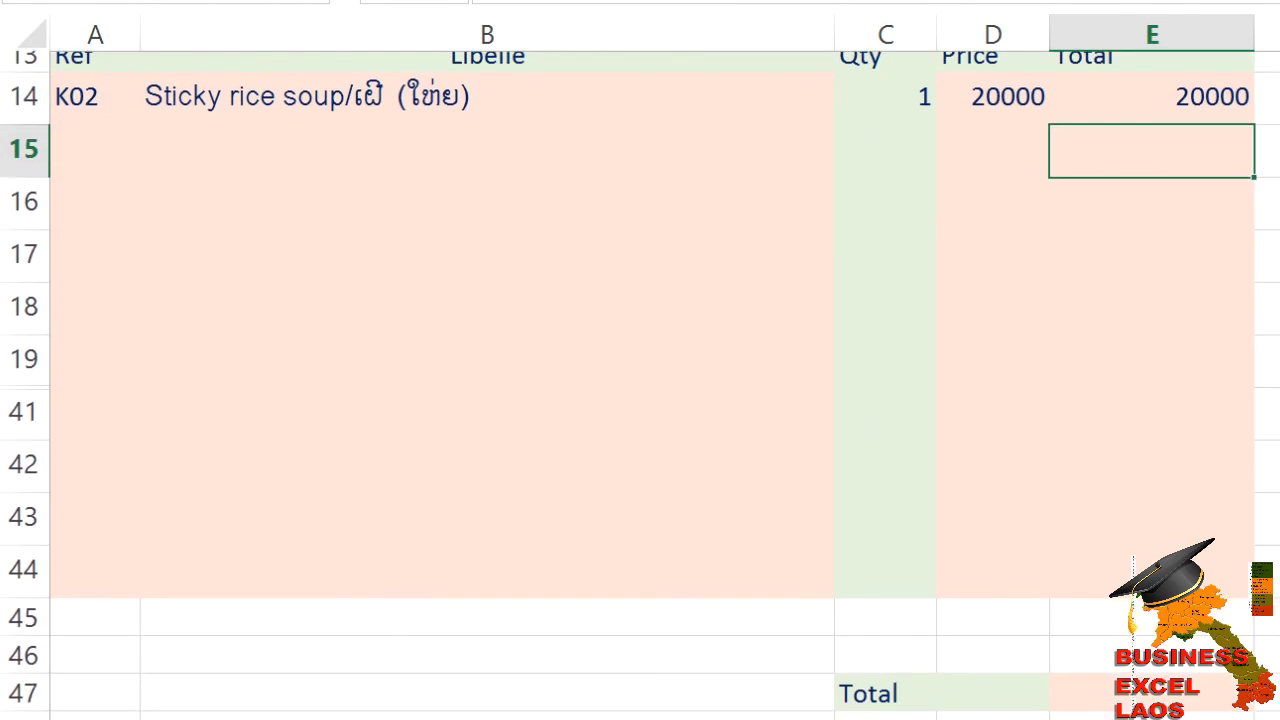
scroll(343, 186, down, 1)
click(100, 134)
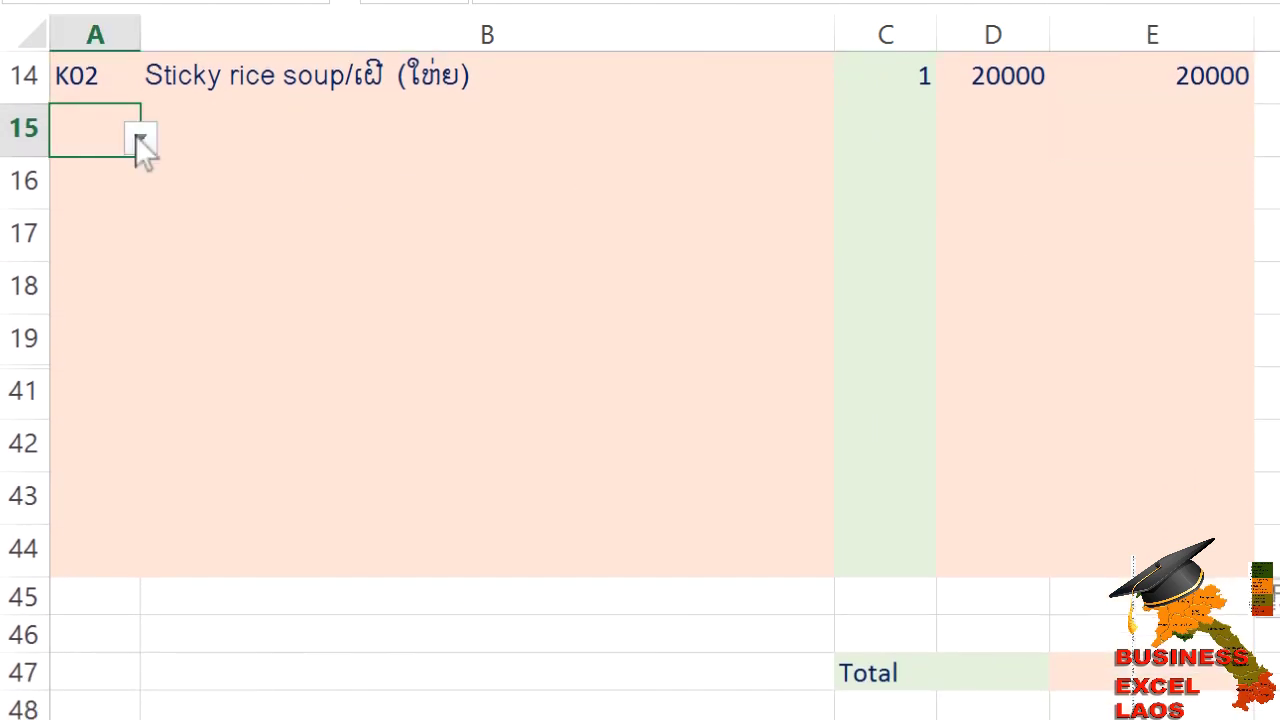
click(140, 138)
click(112, 210)
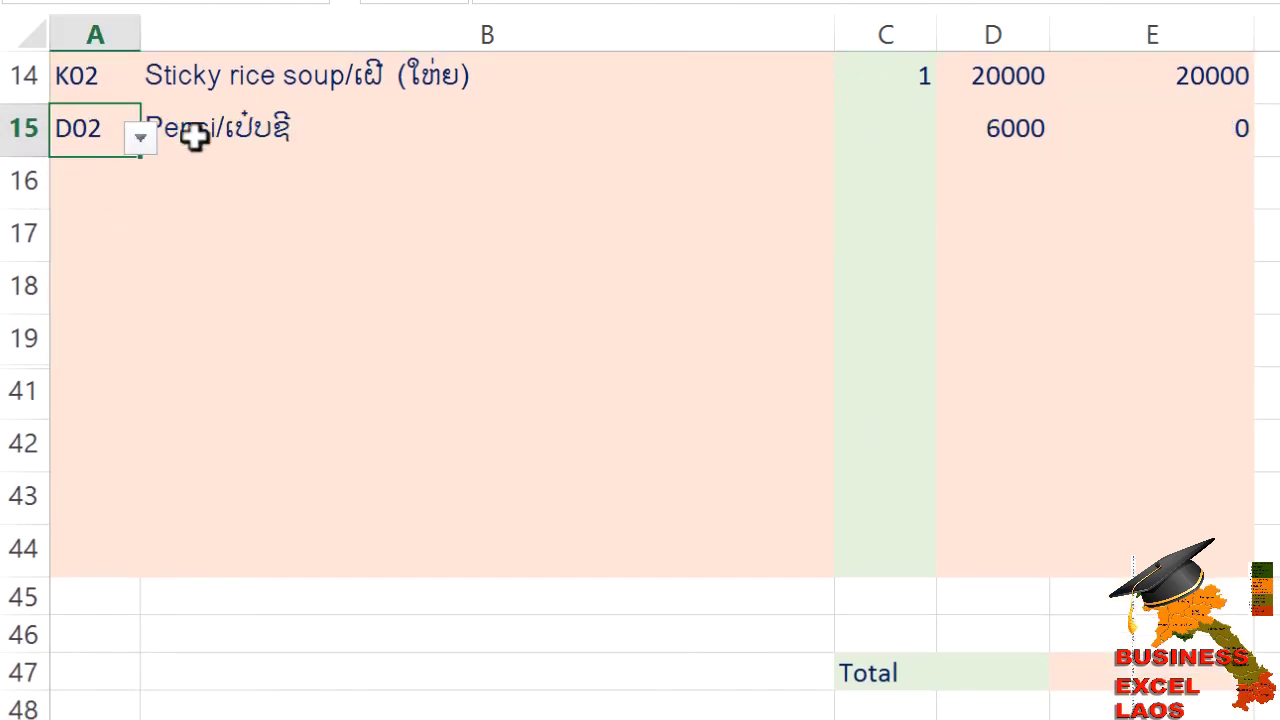
Enter a quantity of 2 in C15 for the D02 Pepsi item.
click(880, 139)
text(2)
key(Return)
Add a third bill item in row 16 by choosing reference K01 in A16 and entering a quantity of 2 in C16.
click(105, 178)
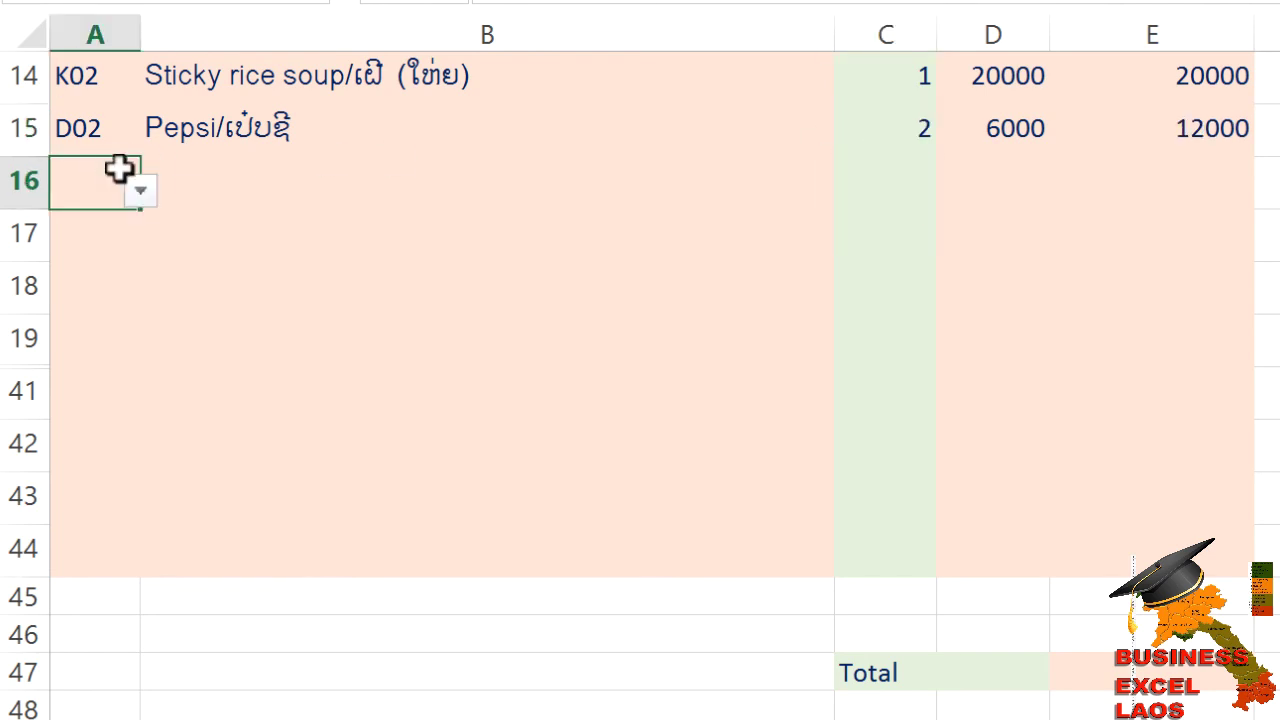
click(139, 188)
drag(136, 265, 130, 335)
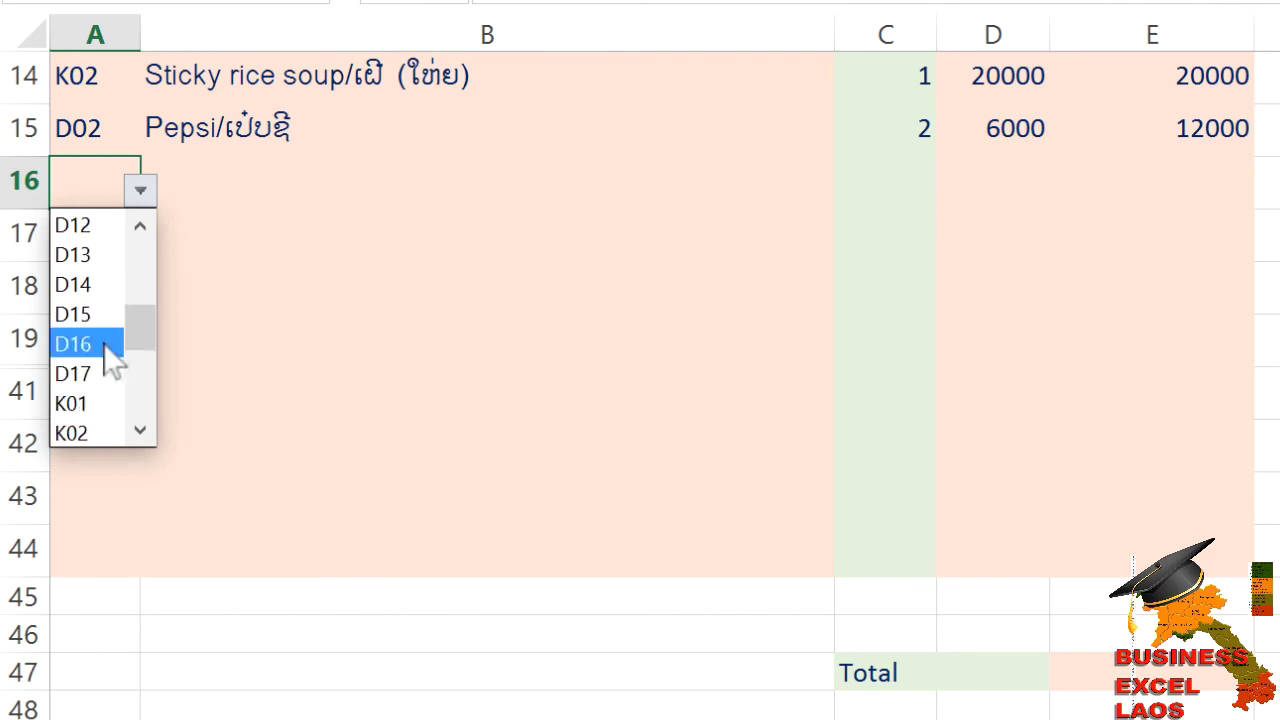
click(106, 403)
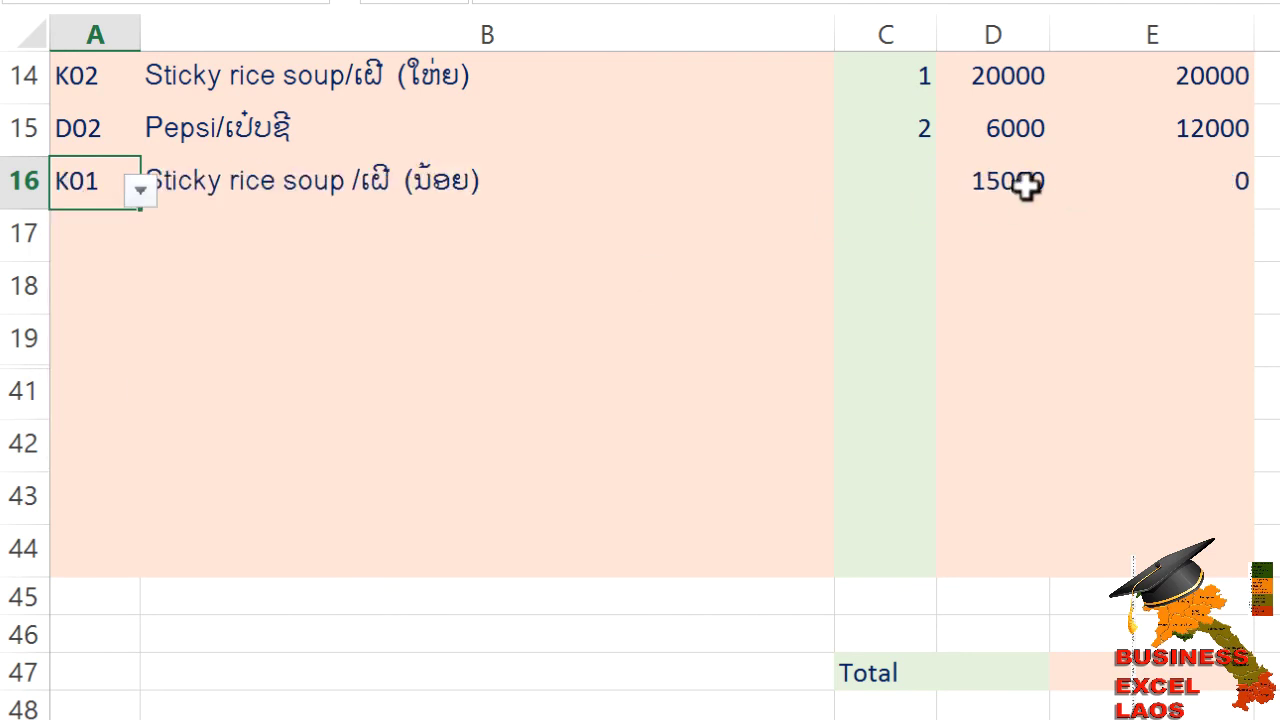
click(910, 186)
text(2)
key(Return)
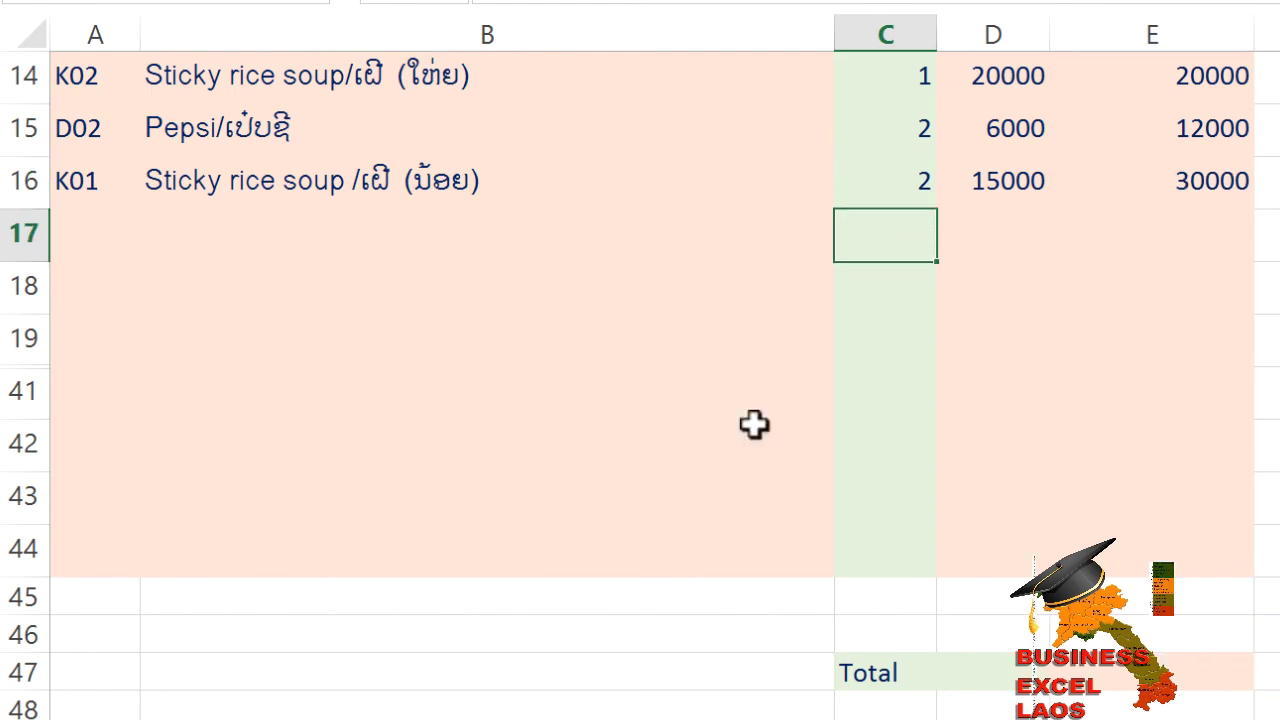
Calculate the bill's grand total in E47 with a SUM formula over the item totals in E14:E44.
click(1202, 672)
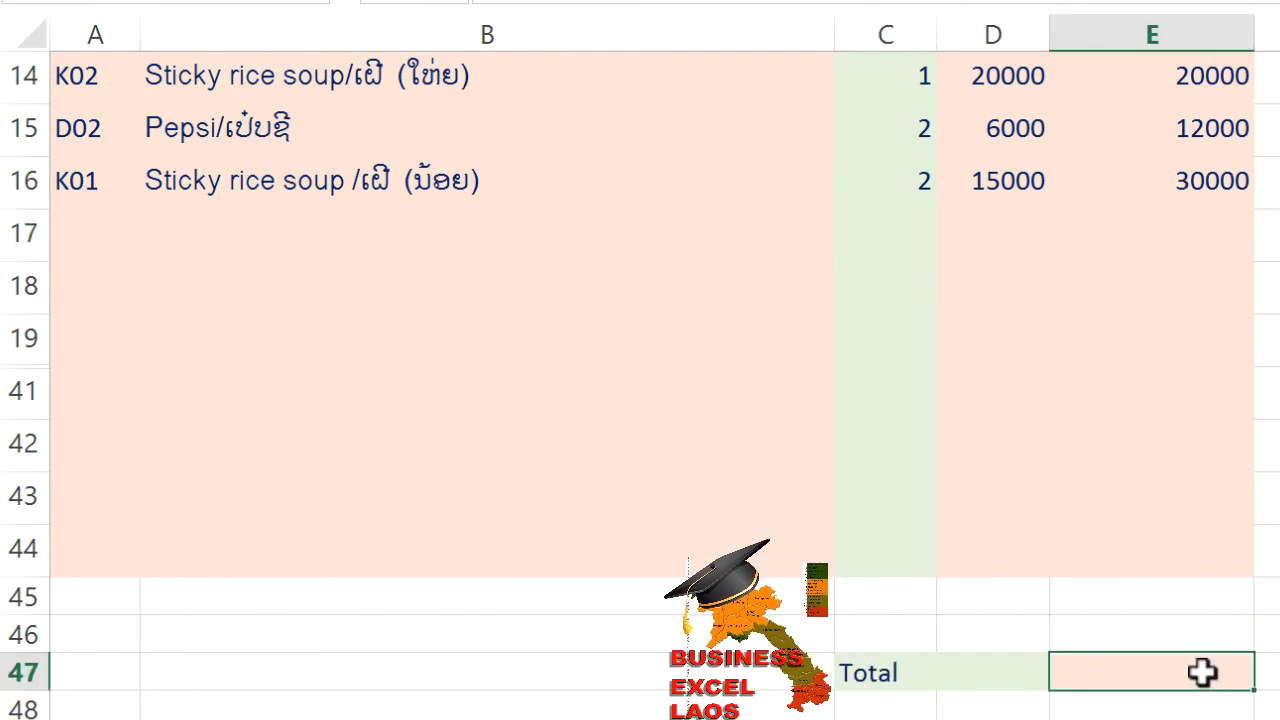
text(=sum)
key(Tab)
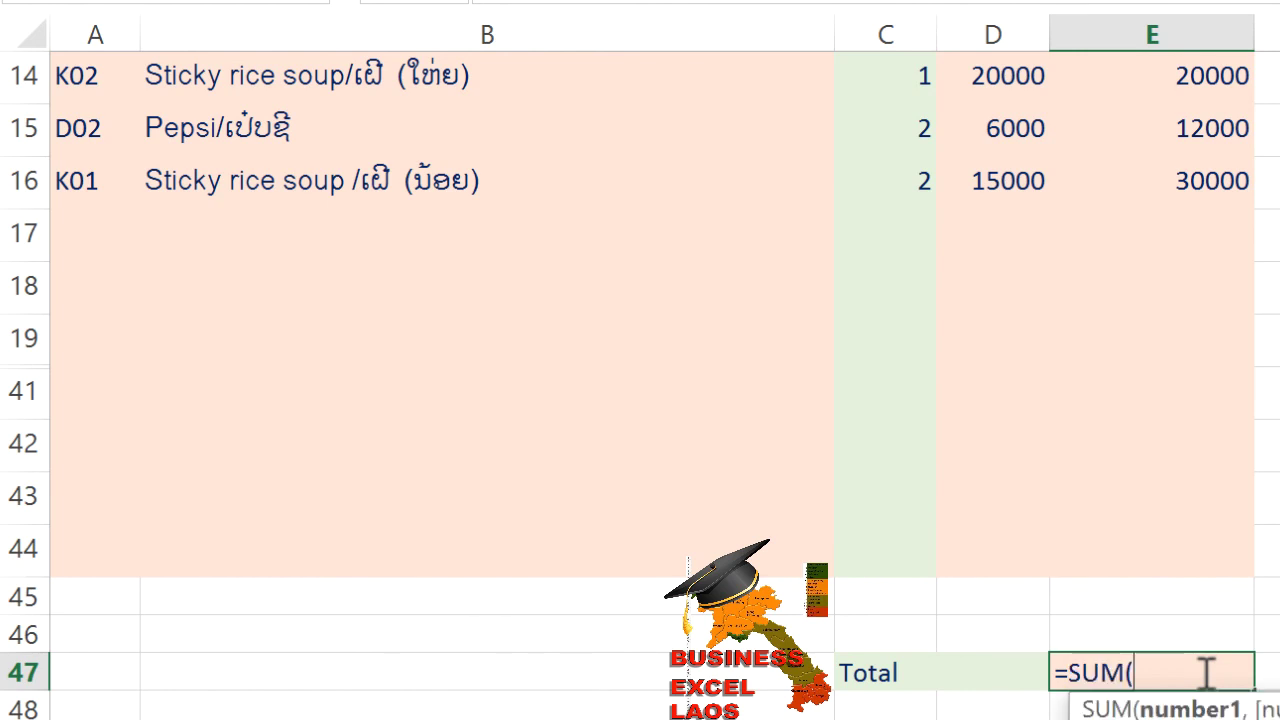
drag(1178, 68, 1148, 556)
key(Return)
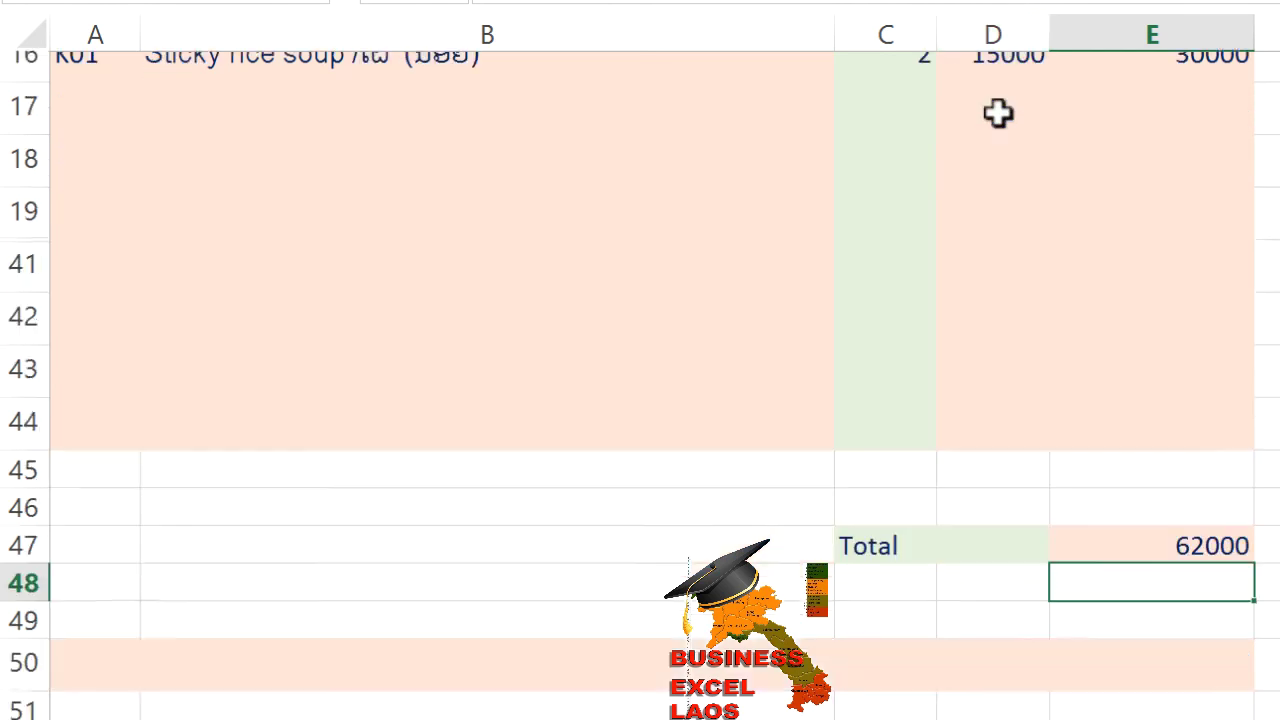
Spell out the grand total in Lao words in the merged row 50 cell with the BizXlLaoSpell function referring to E47.
scroll(997, 112, down, 3)
click(726, 308)
text(=biz)
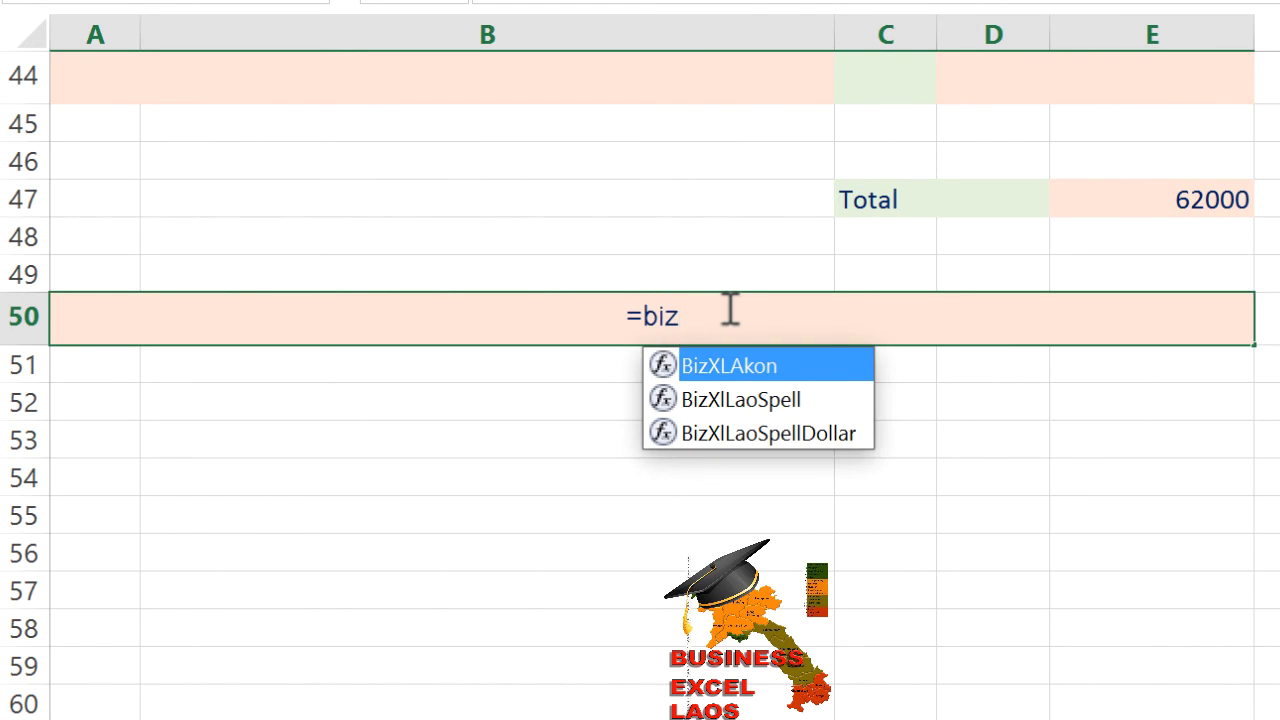
click(748, 400)
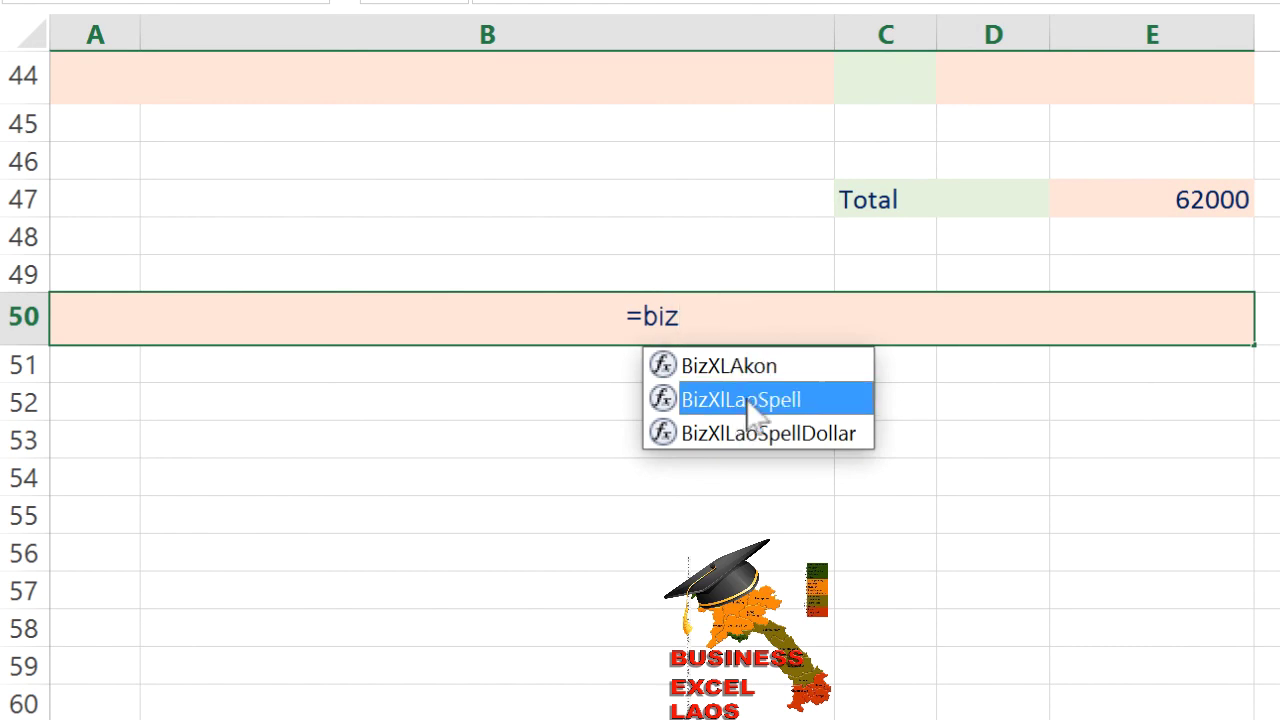
double_click(750, 402)
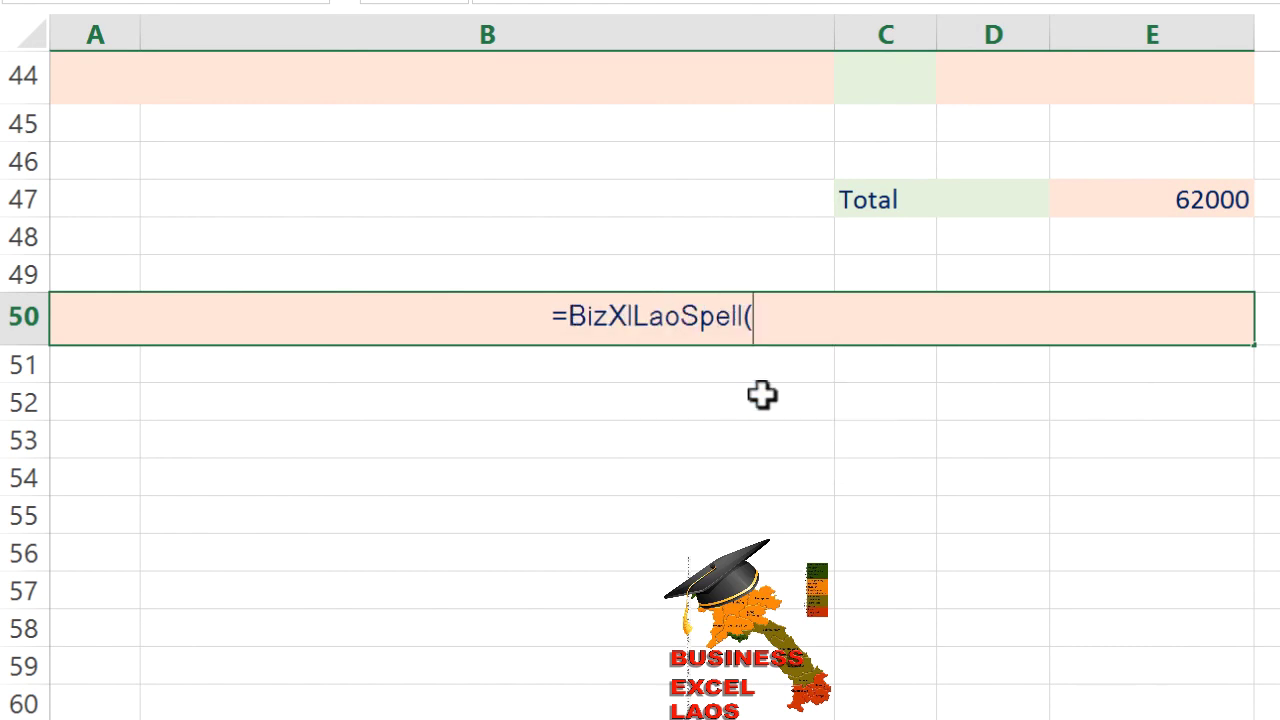
click(1166, 206)
key(Return)
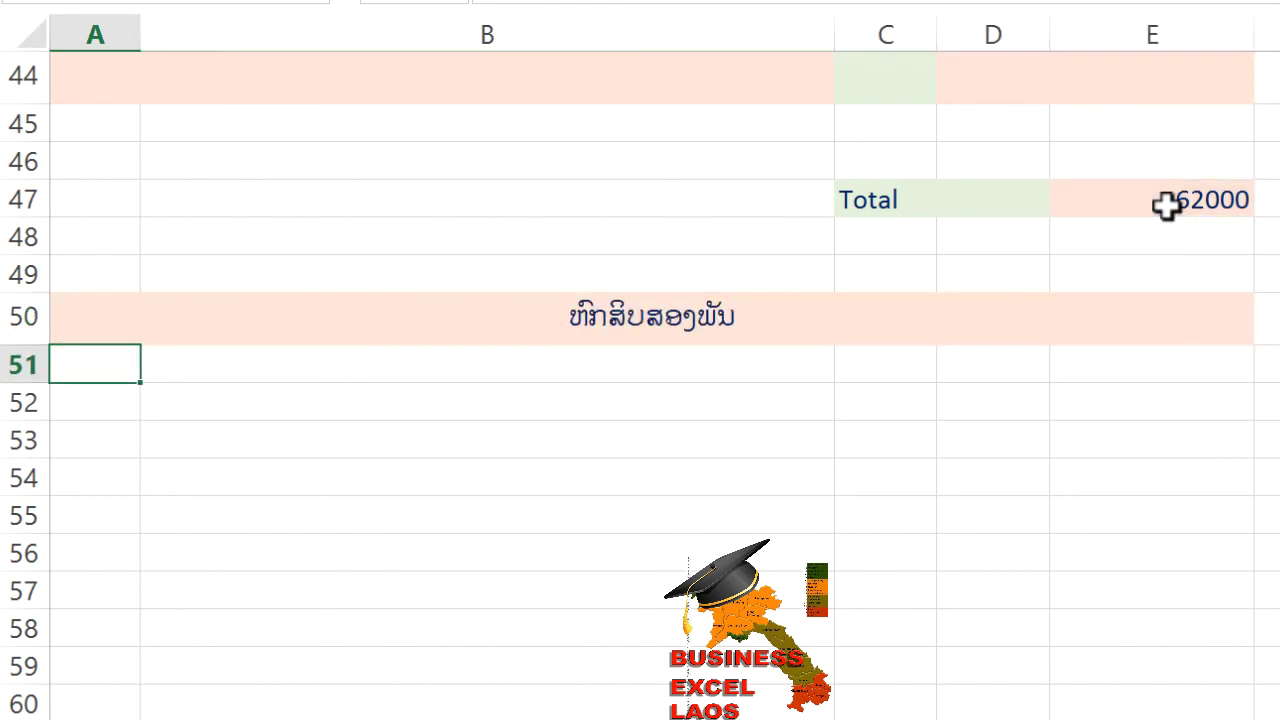